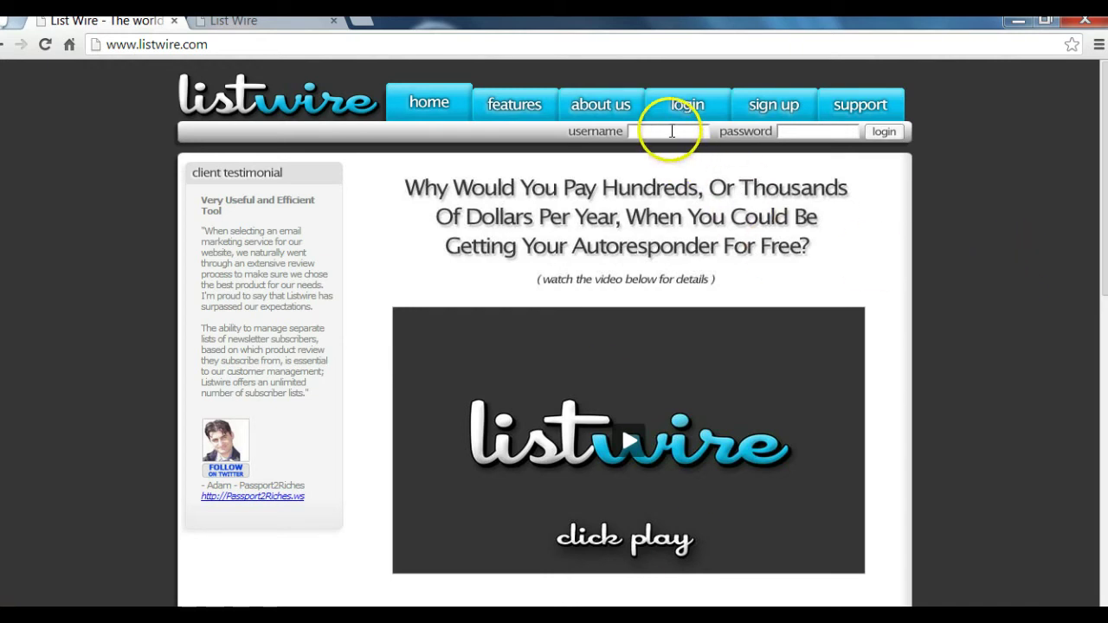
Select the username field, then the password field, on the ListWire login page.
left_click(672, 131)
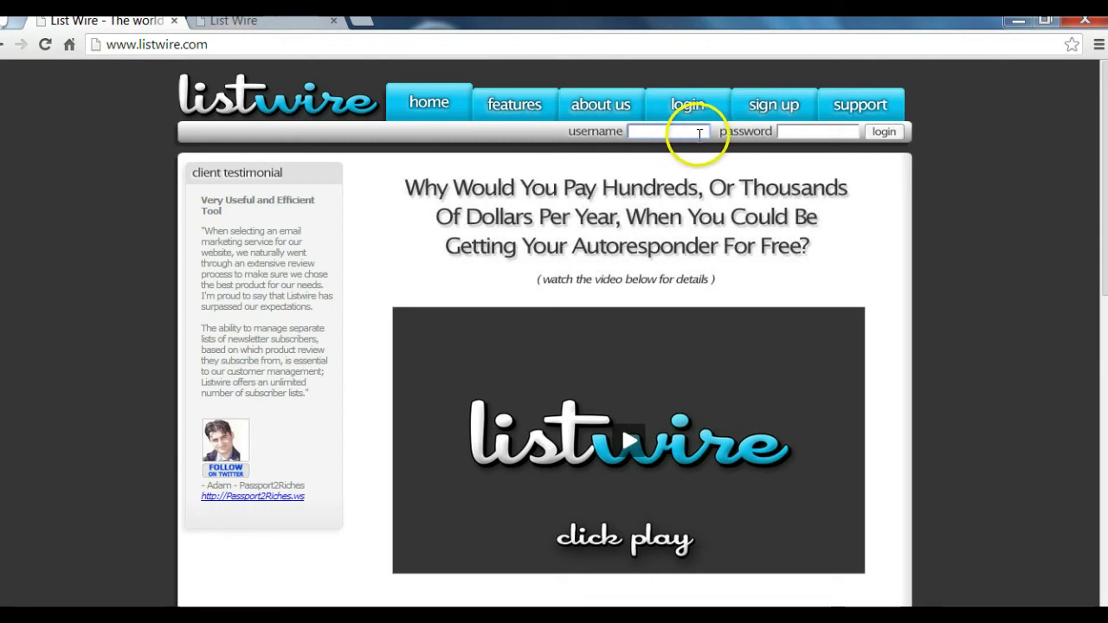
left_click(830, 130)
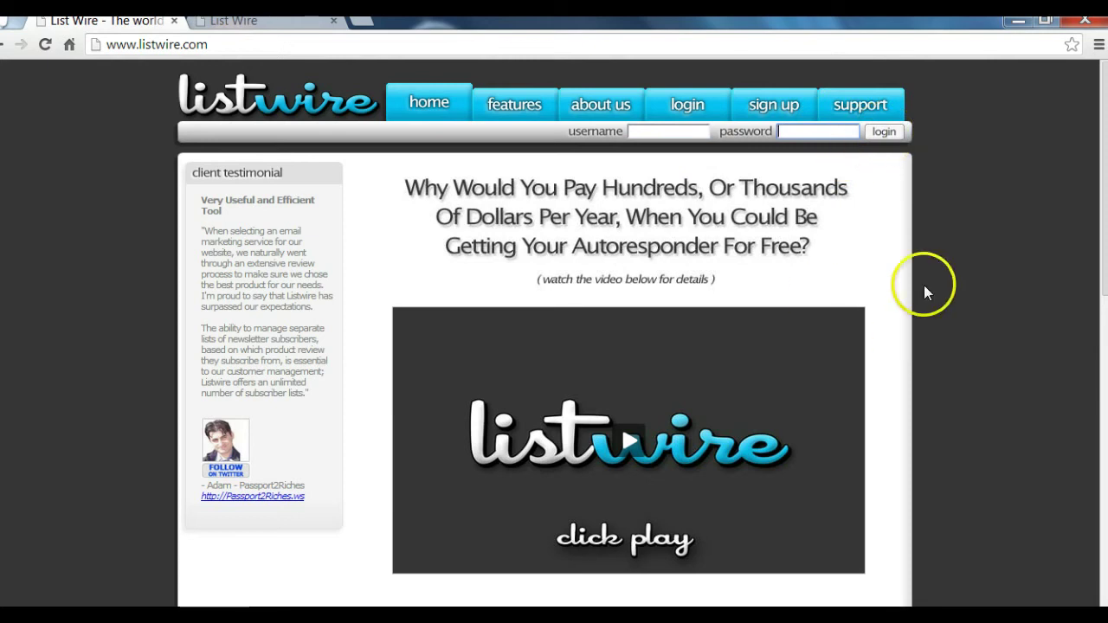
left_click(279, 21)
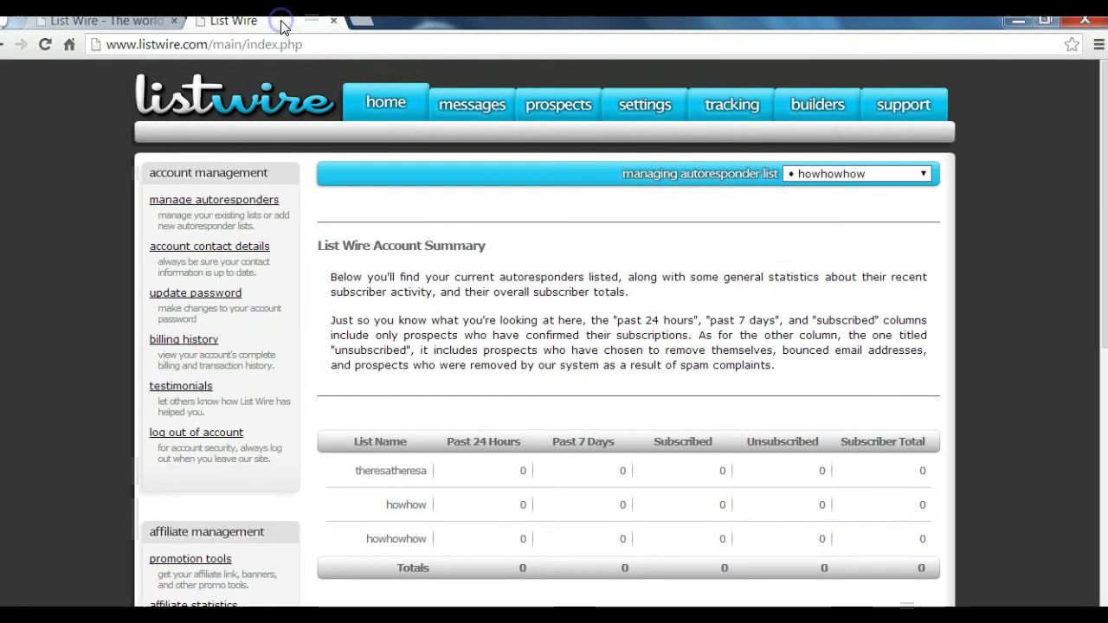
left_click(378, 104)
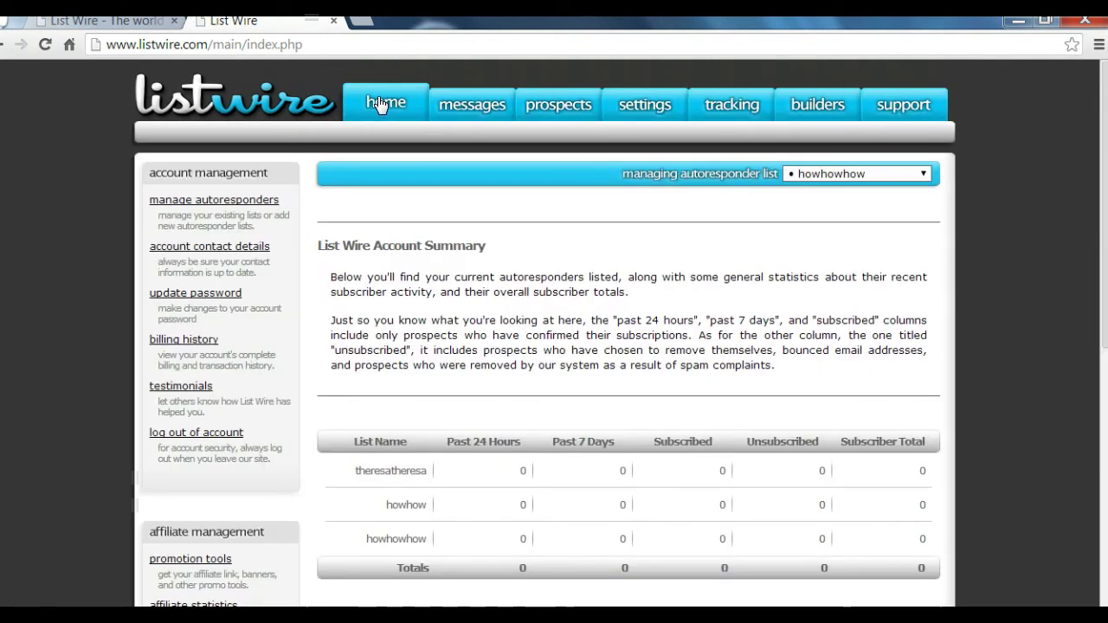
left_click(392, 108)
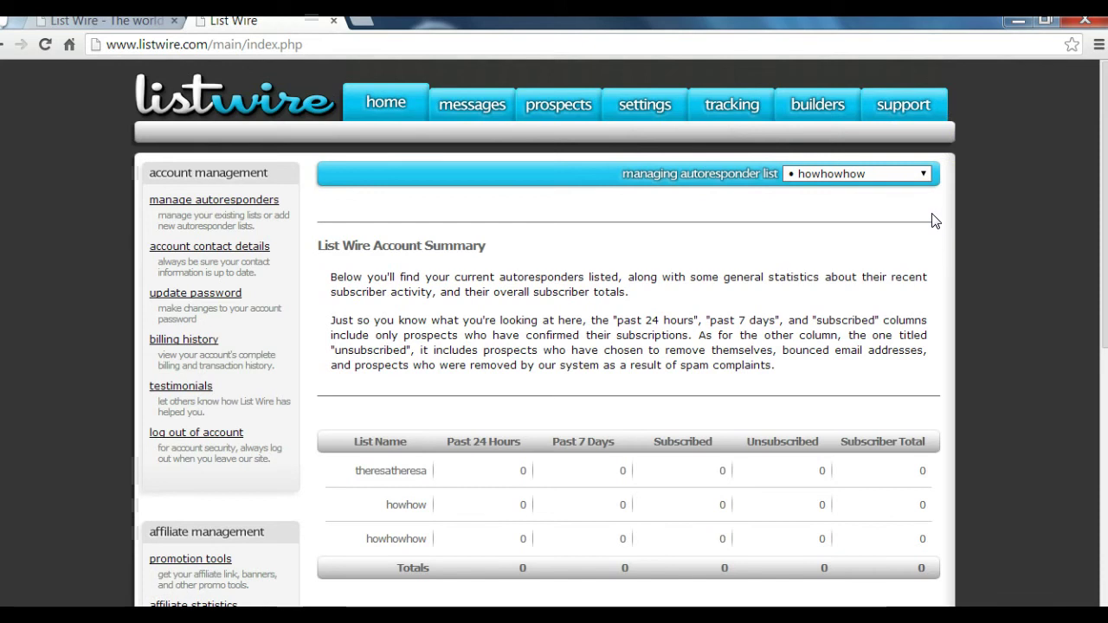
mouse_move(913, 102)
left_click(909, 265)
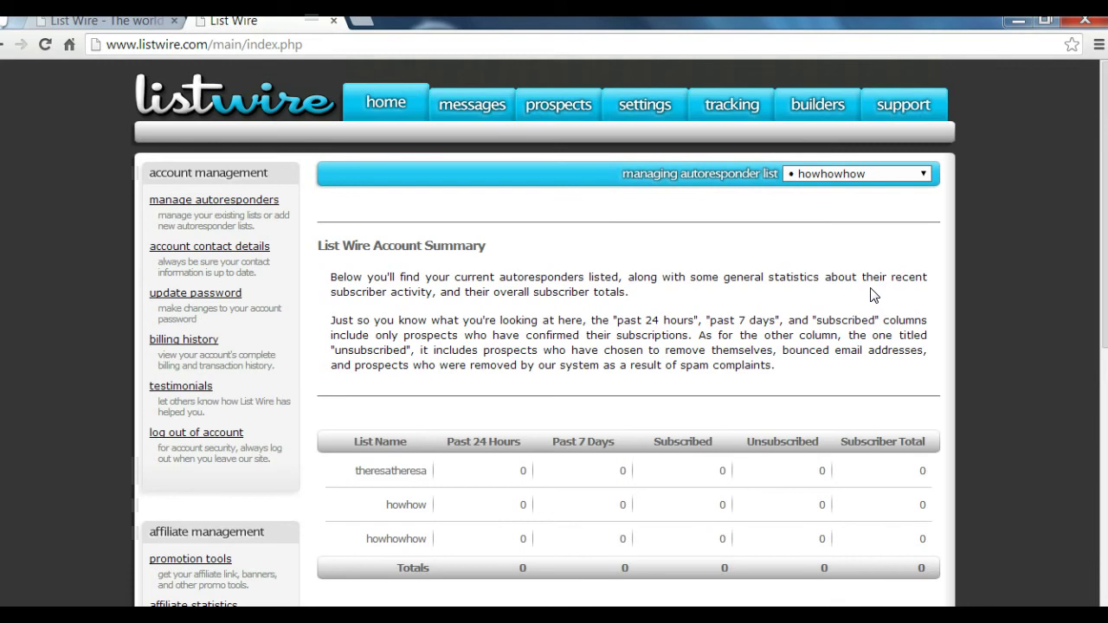
left_click(905, 295)
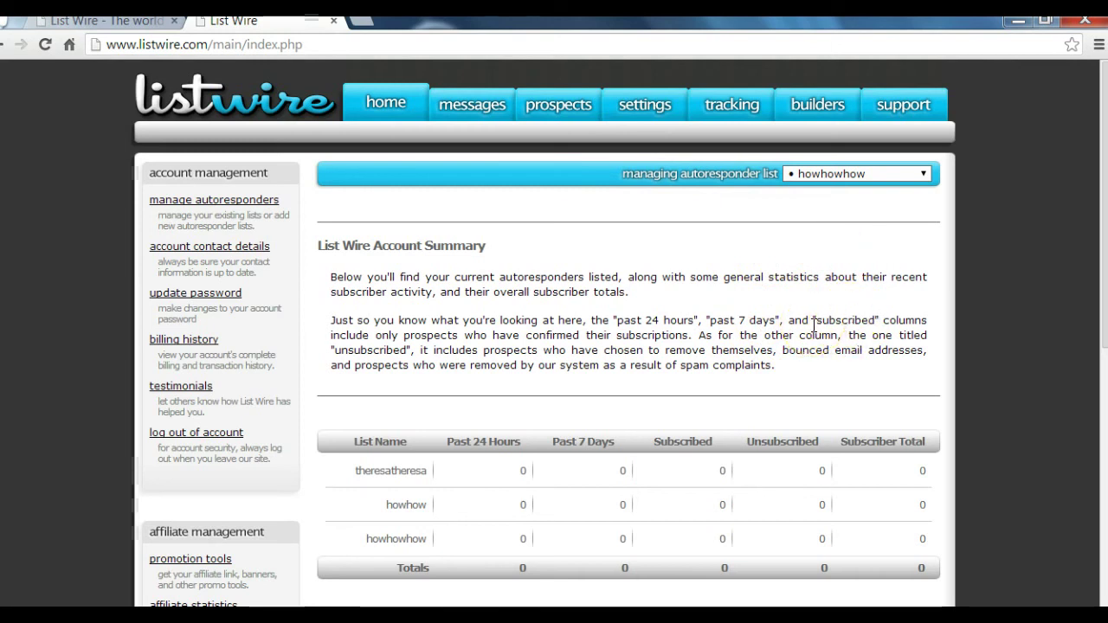
Go to manage autoresponders and choose to add a new autoresponder list.
left_click(277, 199)
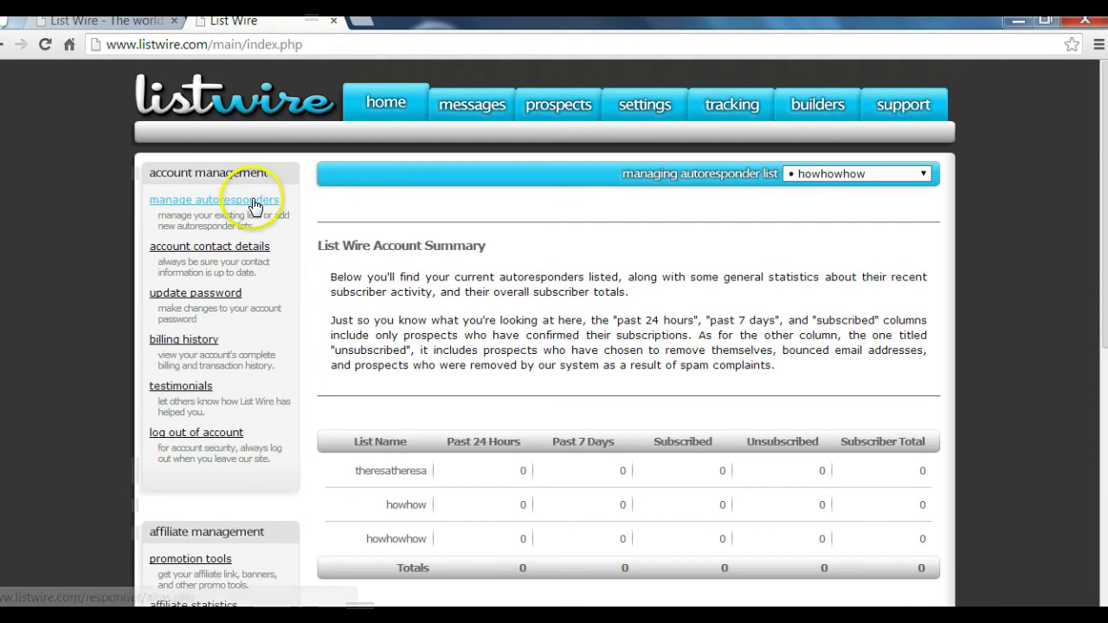
left_click(252, 201)
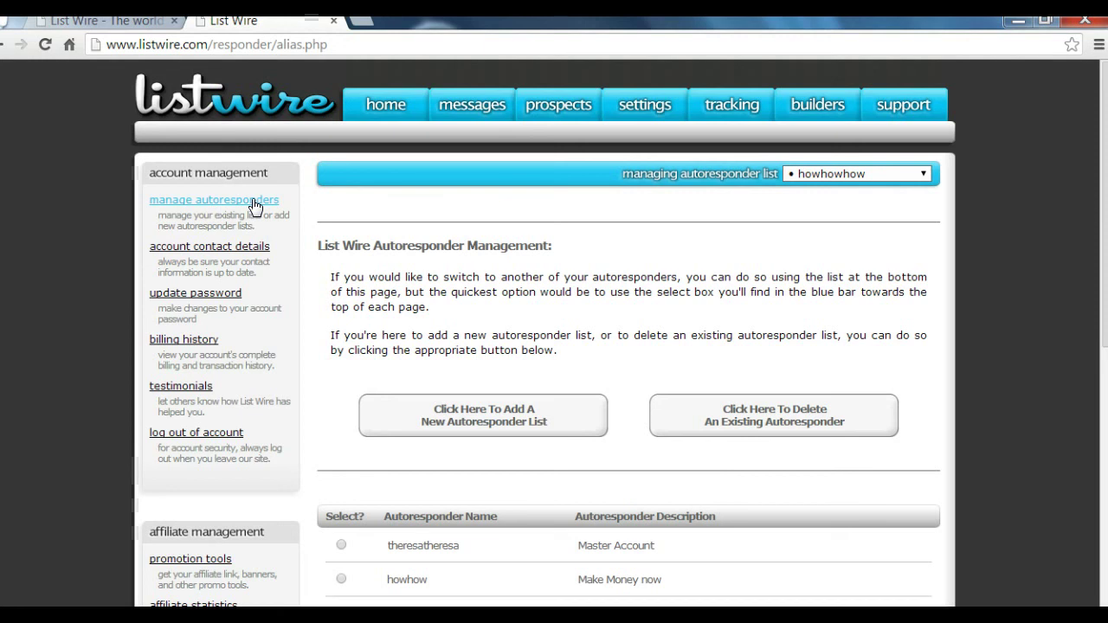
left_click(264, 211)
left_click(286, 227)
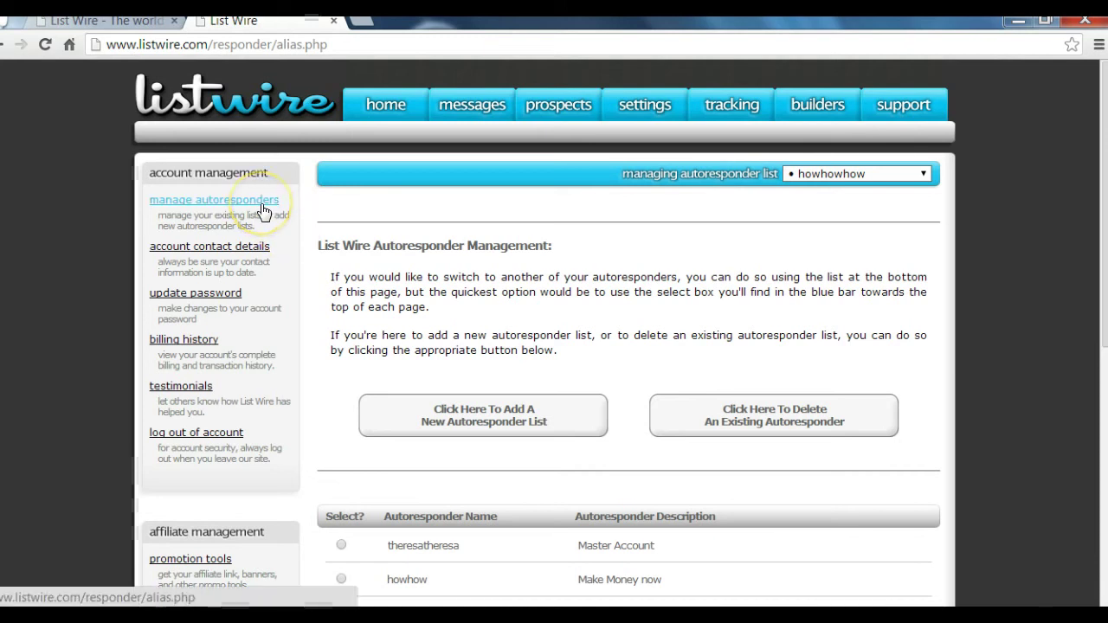
left_click(264, 211)
left_click(517, 424)
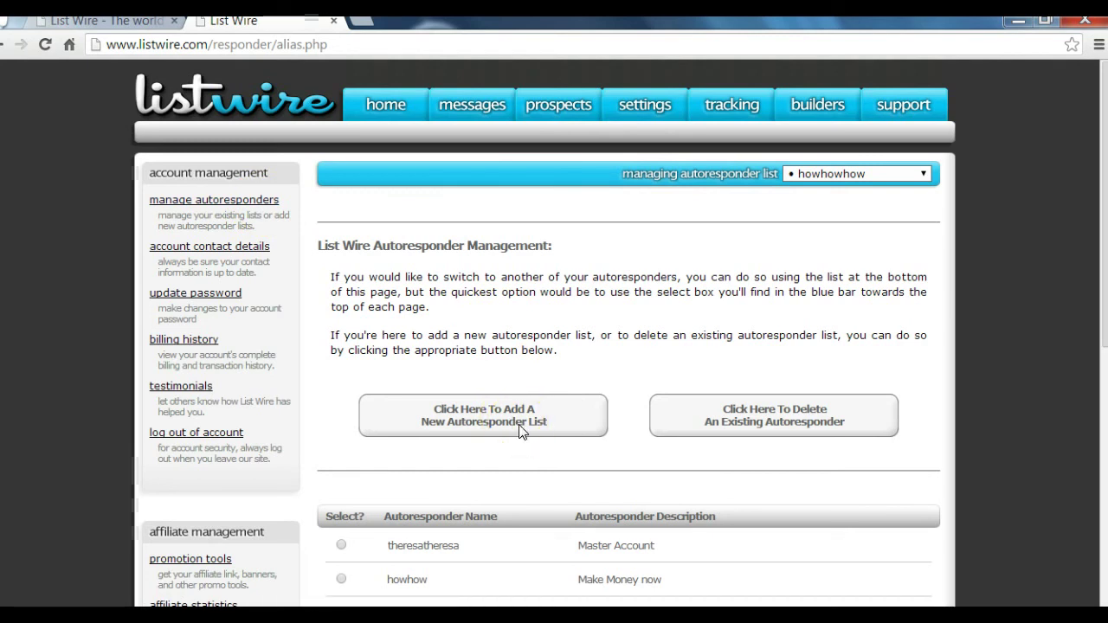
left_click(520, 430)
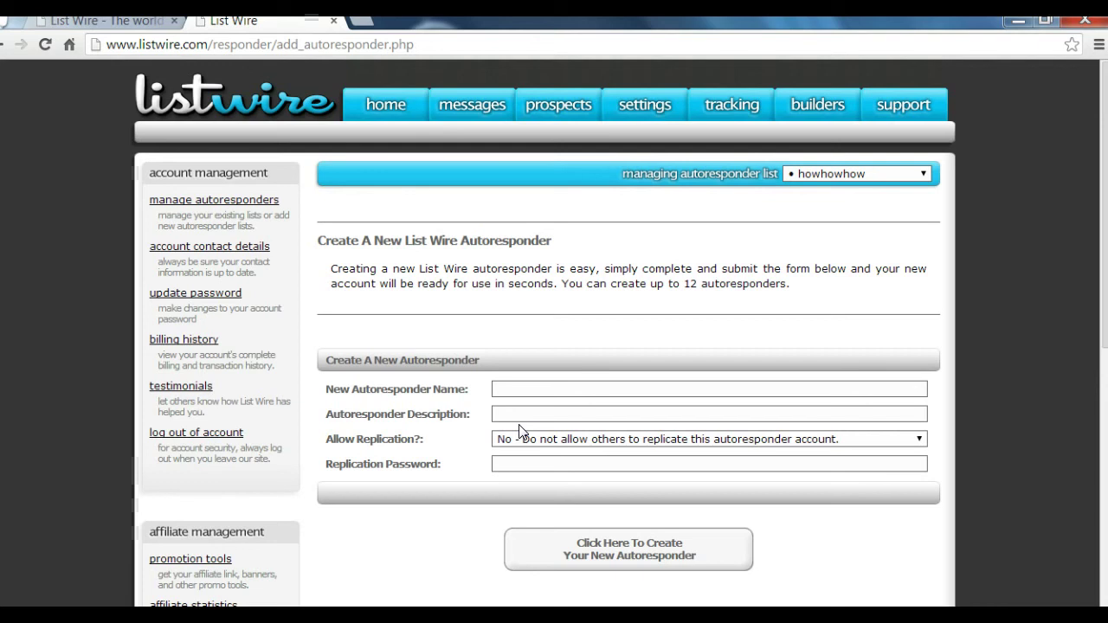
Enter 'howtohowto' as the new autoresponder name.
left_click(520, 417)
left_click(526, 389)
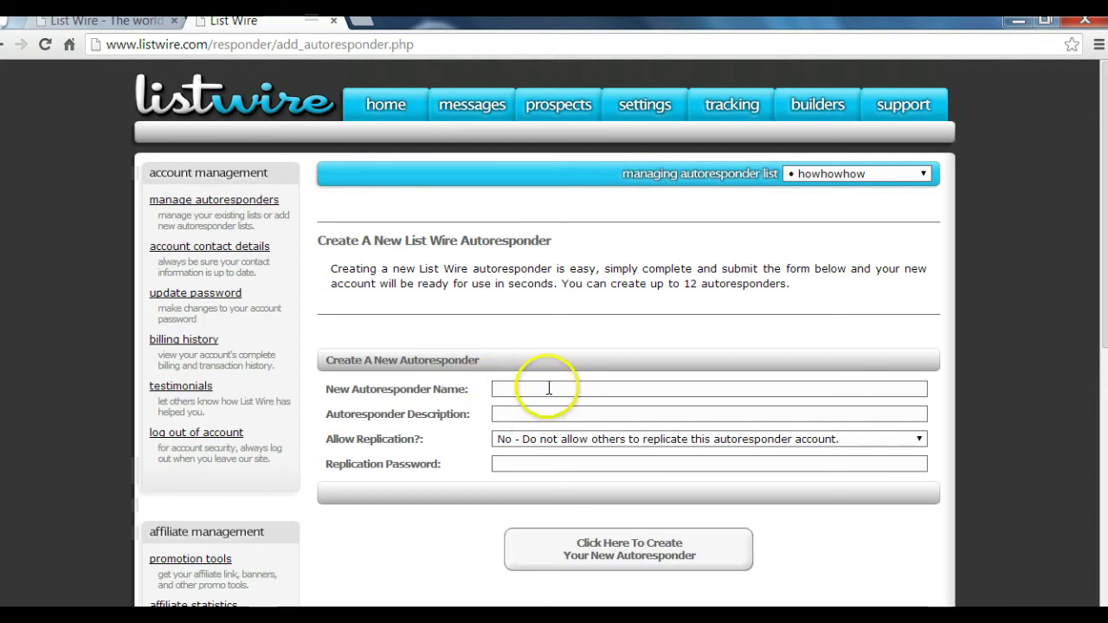
left_click(533, 410)
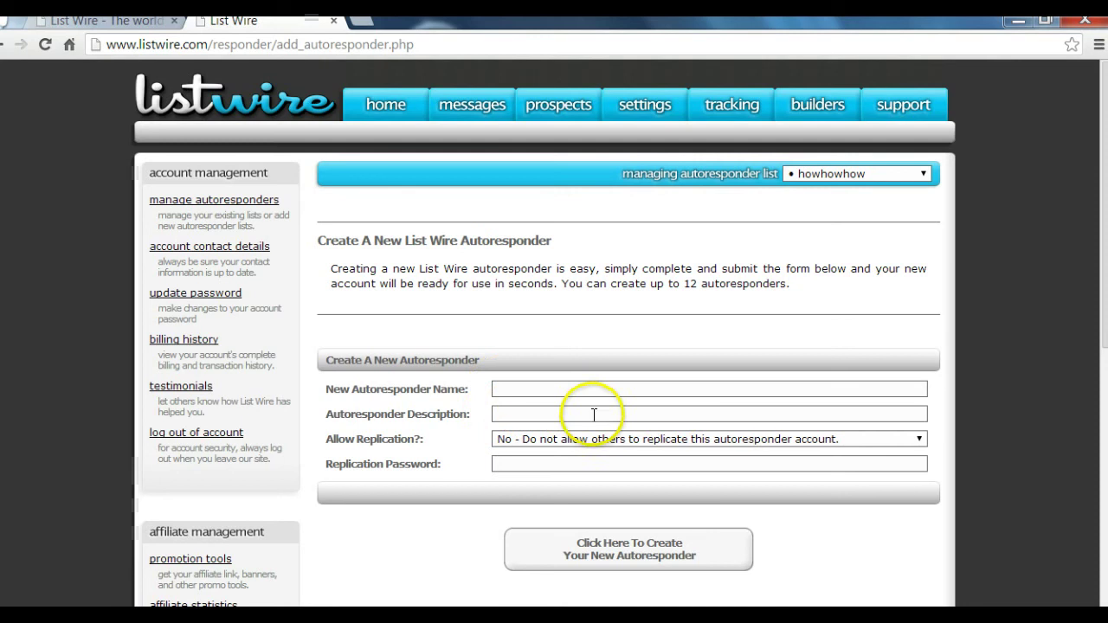
left_click(550, 389)
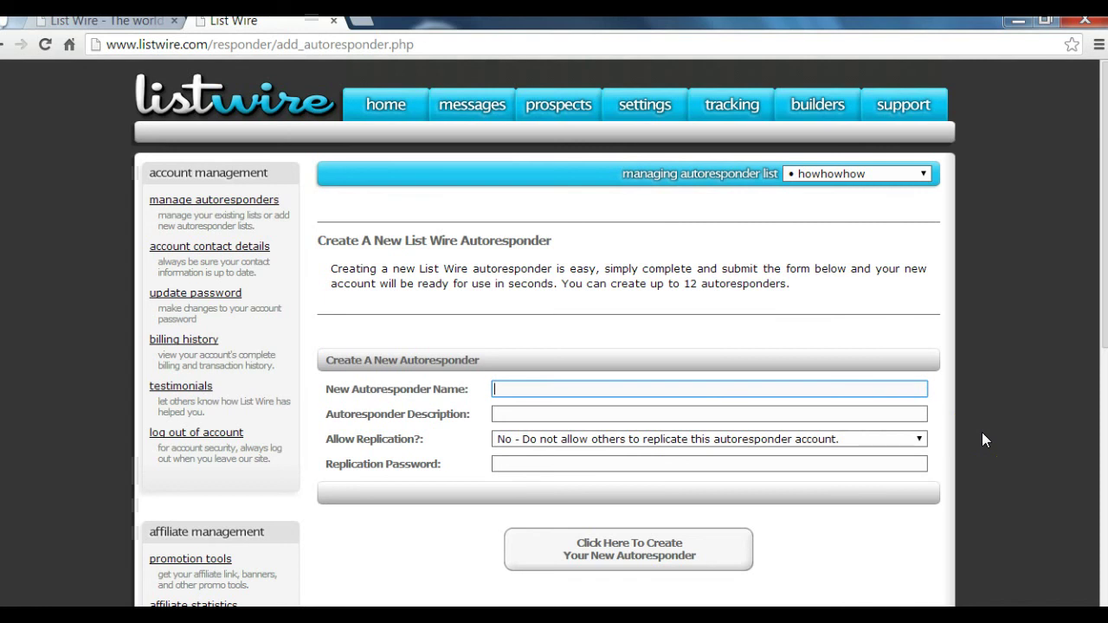
type("how")
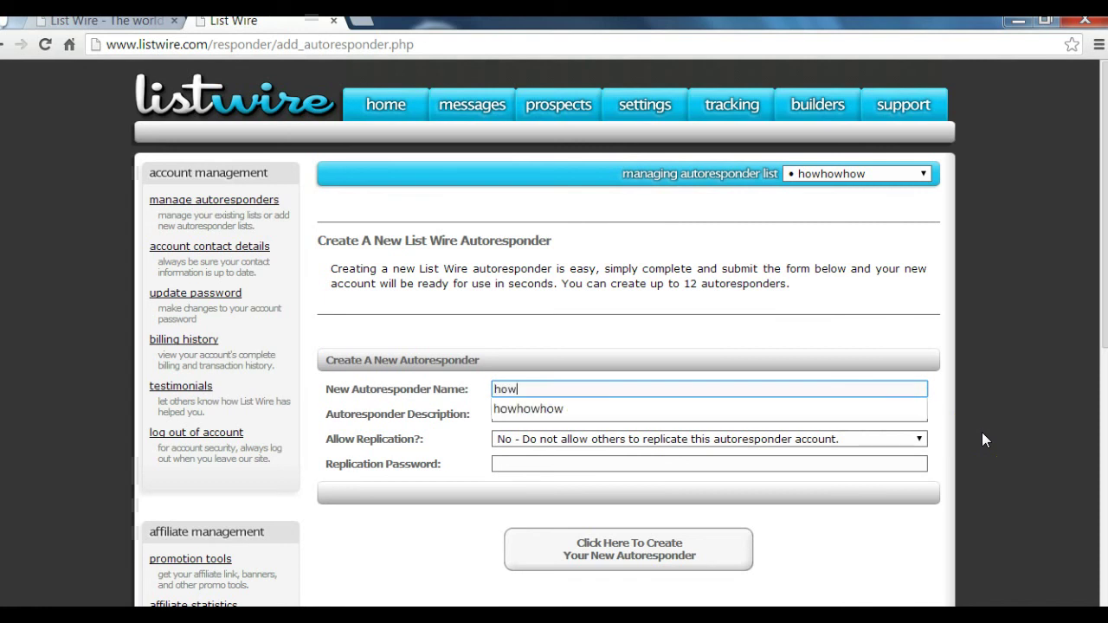
type("tohowto")
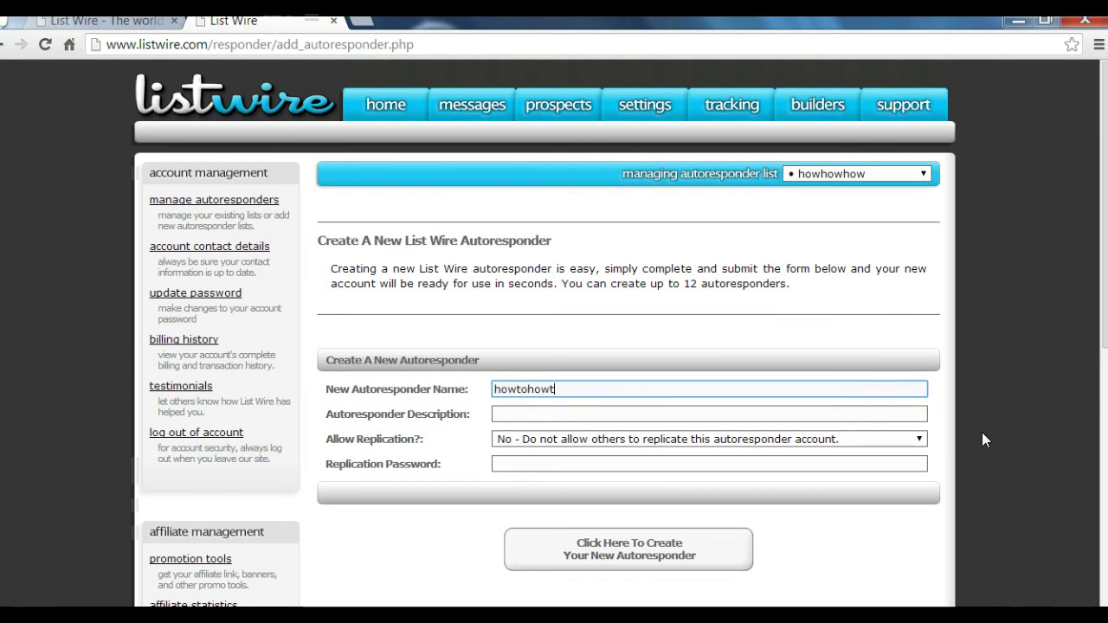
Type 'how to make money now' as the autoresponder description, fixing stray characters.
left_click(705, 414)
type("howo")
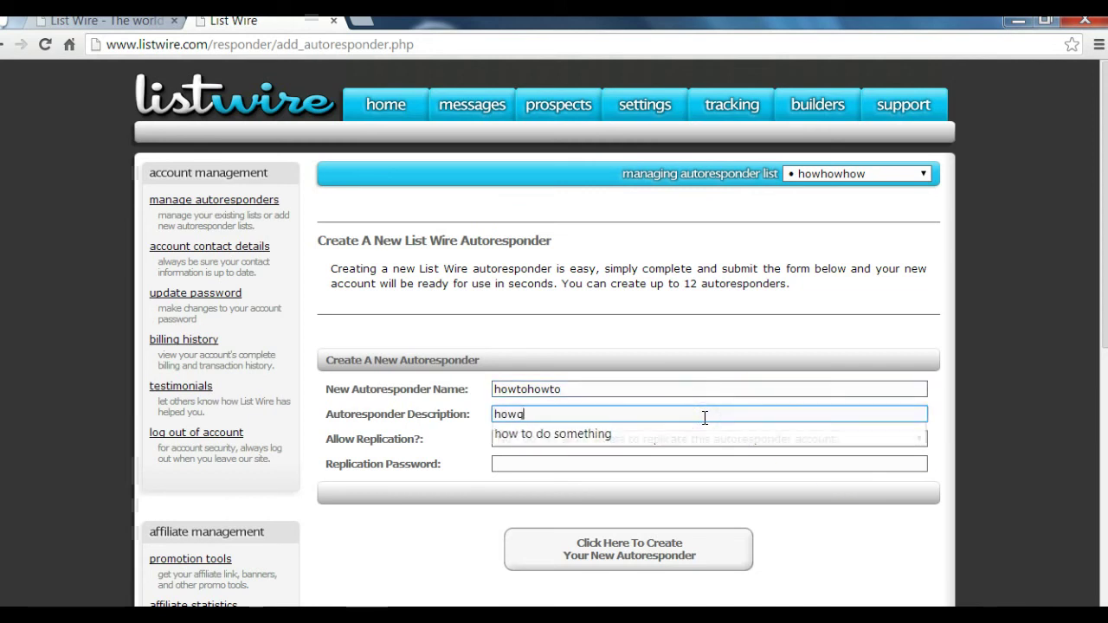
type("\\")
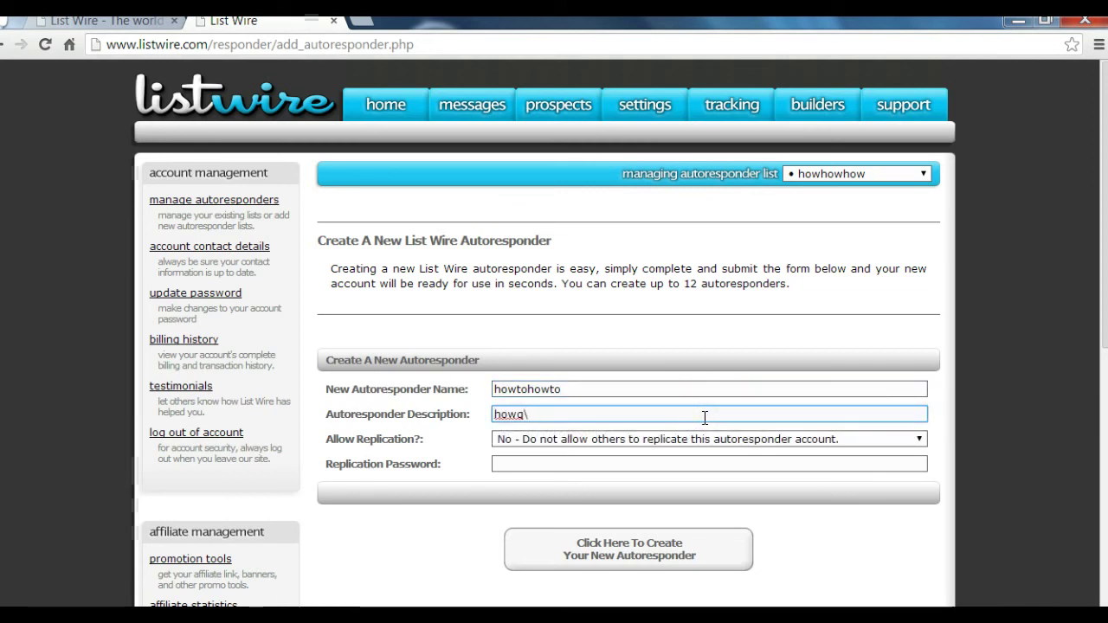
key("BackSpace")
key("BackSpace")
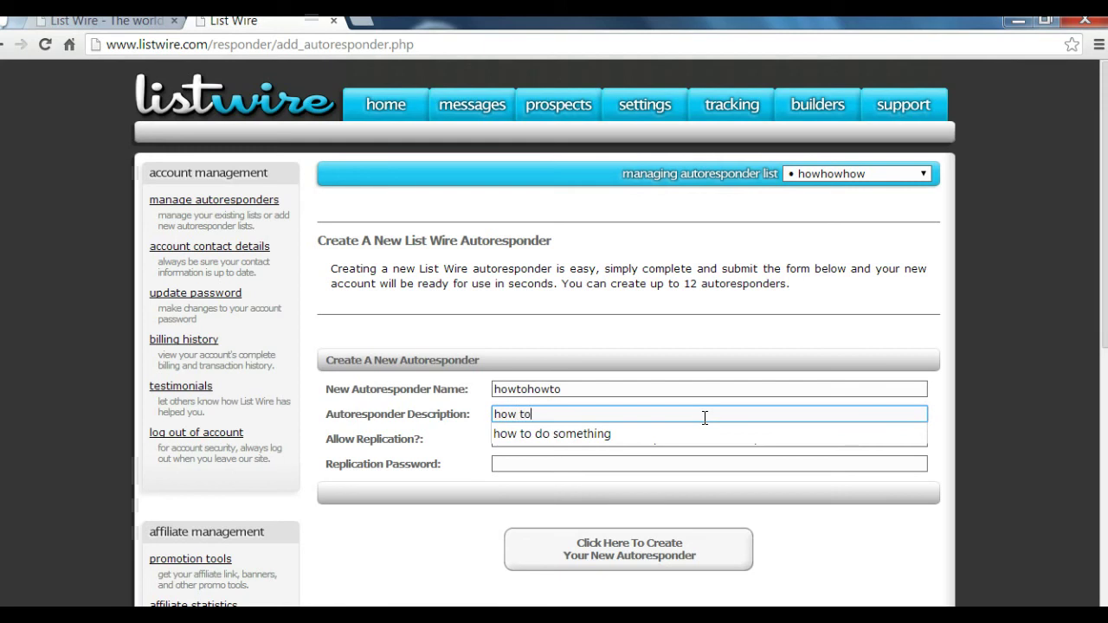
type("to make m,on")
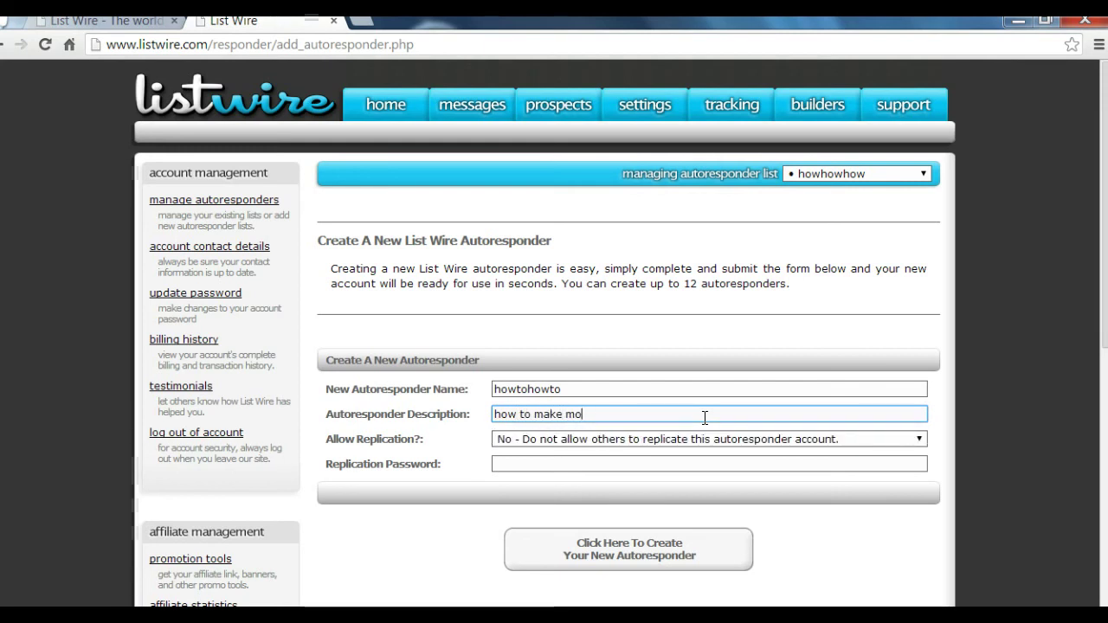
type("ney now")
Submit the form to create the 'howtohowto' autoresponder.
left_click(642, 555)
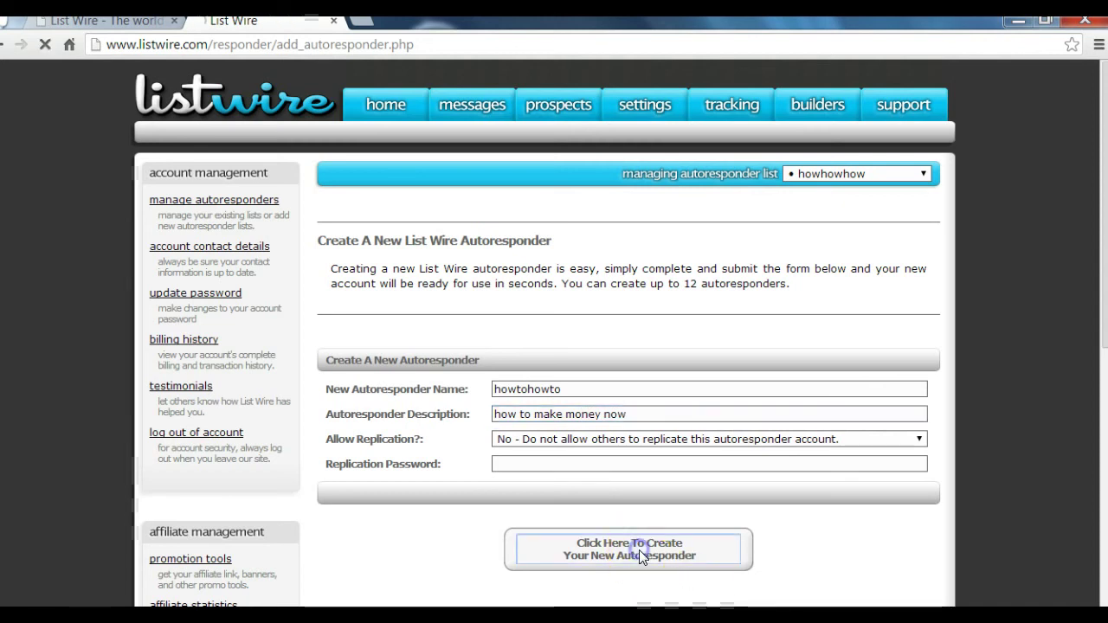
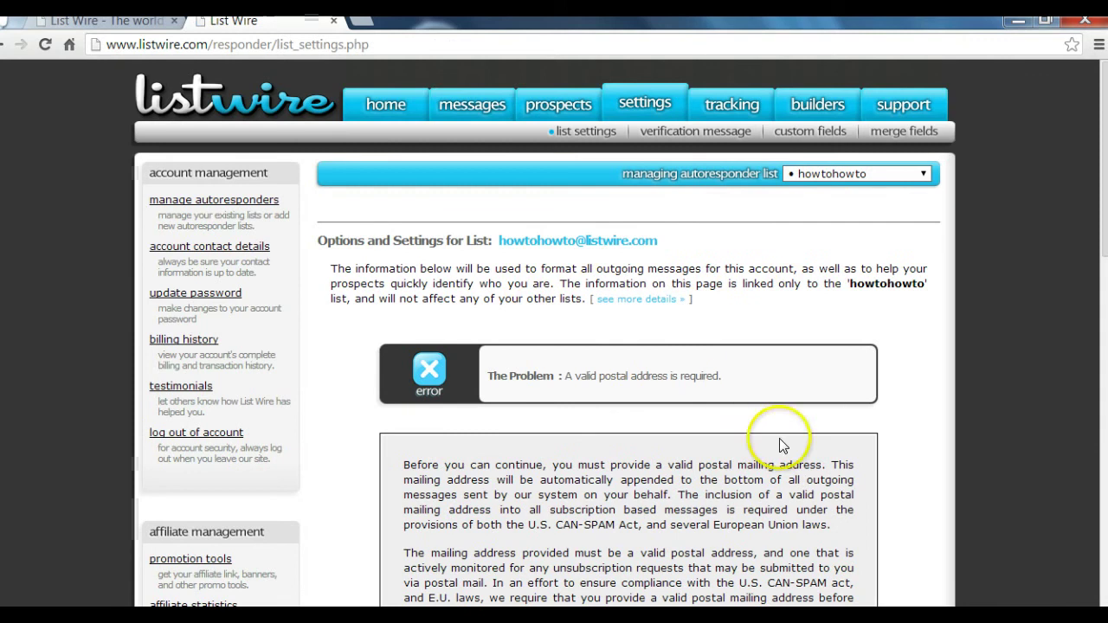
Attempt to save the howtohowto autoresponder options.
scroll(790, 457, "down", 2)
scroll(794, 466, "down", 2)
scroll(794, 466, "down", 3)
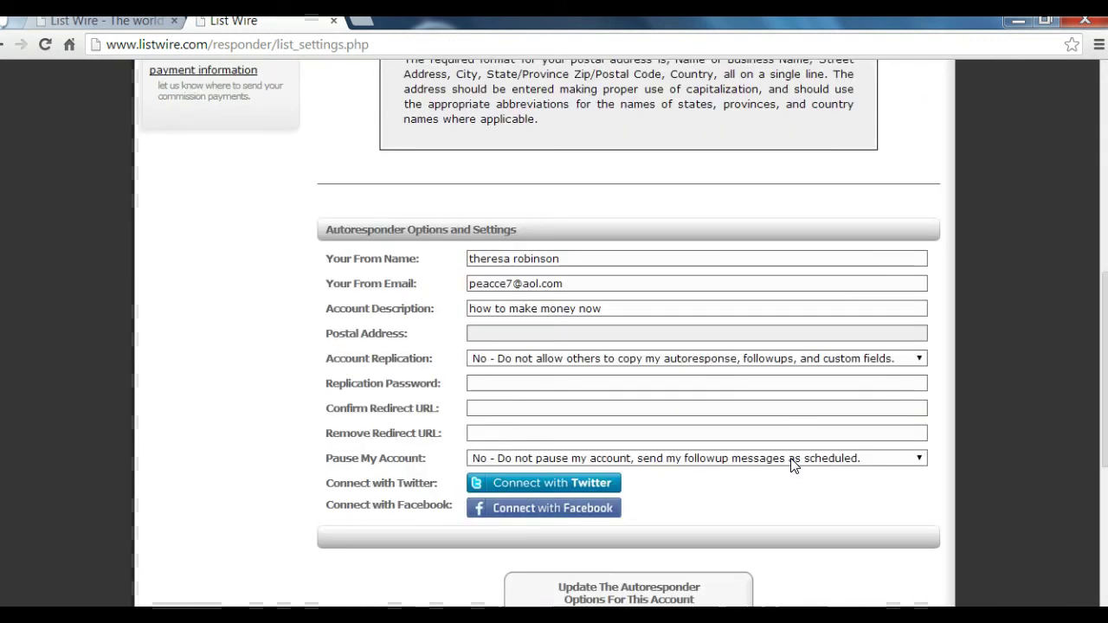
scroll(752, 507, "down", 1)
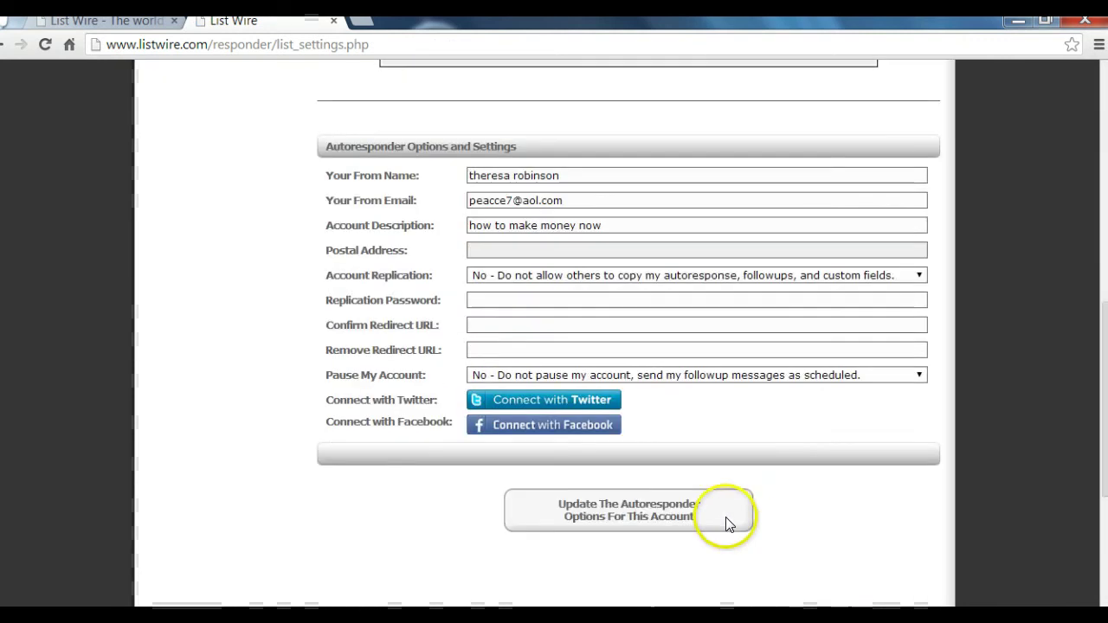
left_click(645, 506)
Fill in the postal mailing address and save the updated list settings.
scroll(840, 537, "down", 3)
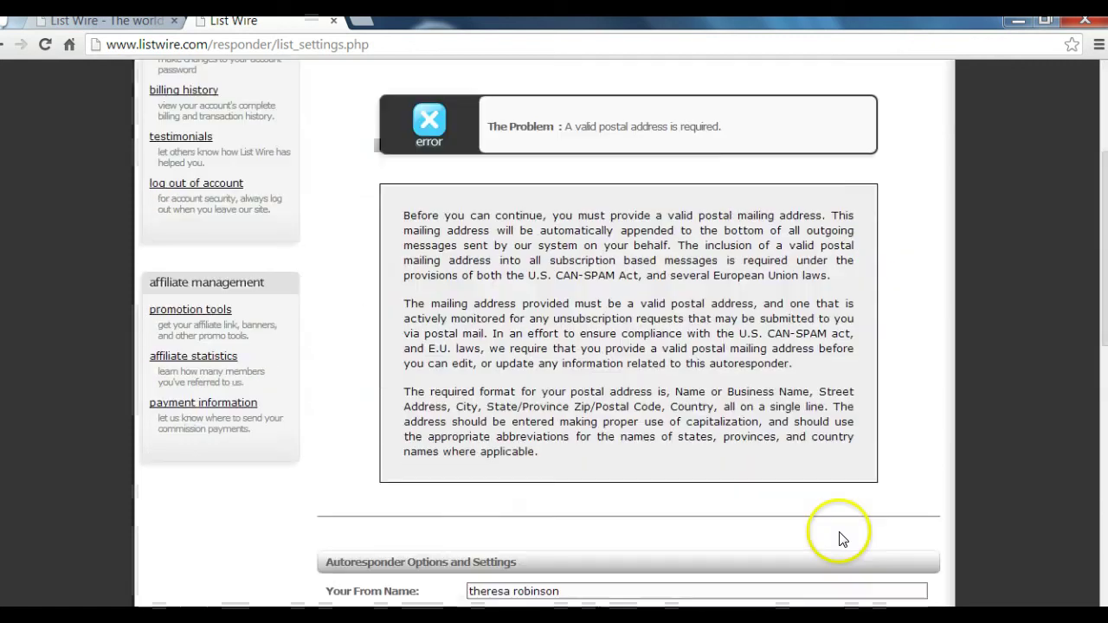
scroll(840, 537, "down", 3)
scroll(840, 537, "down", 1)
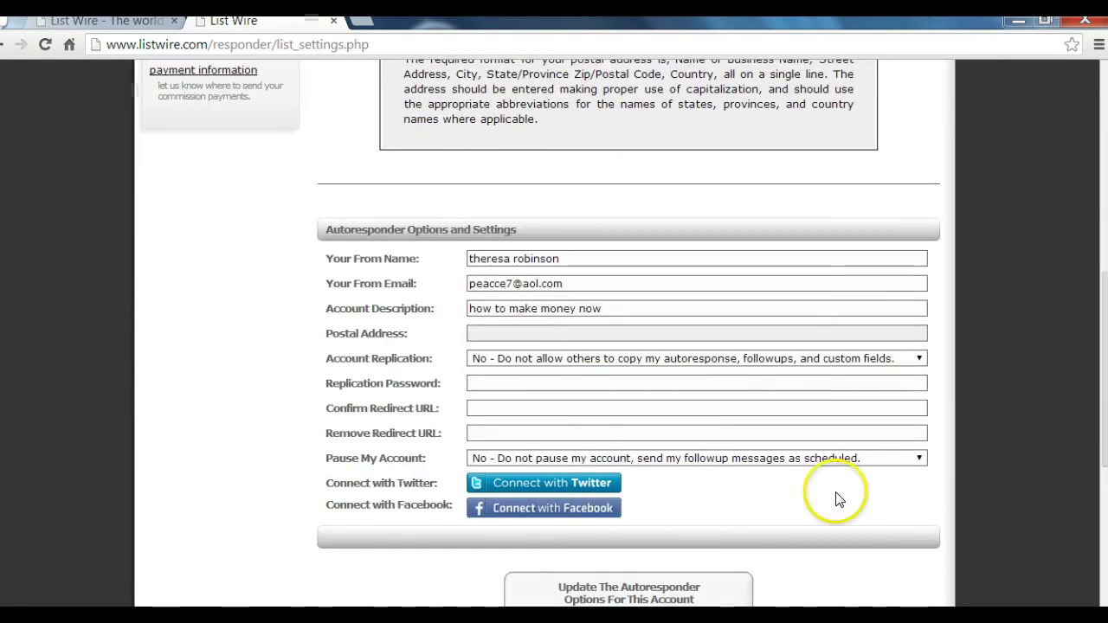
left_click(509, 334)
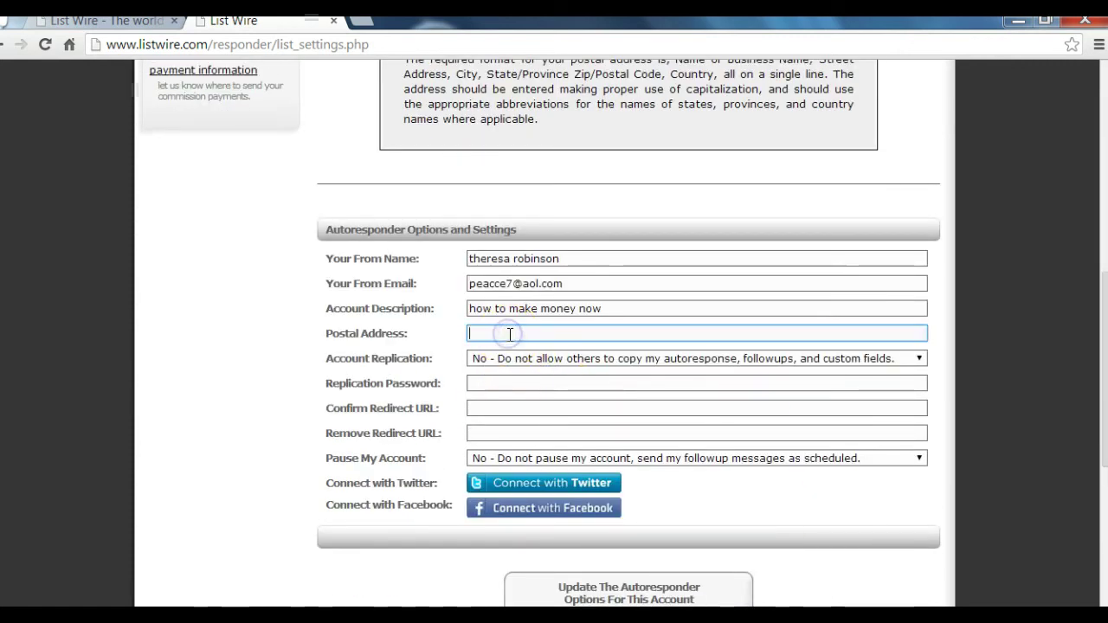
type("po bpo")
key("BackSpace")
key("BackSpace")
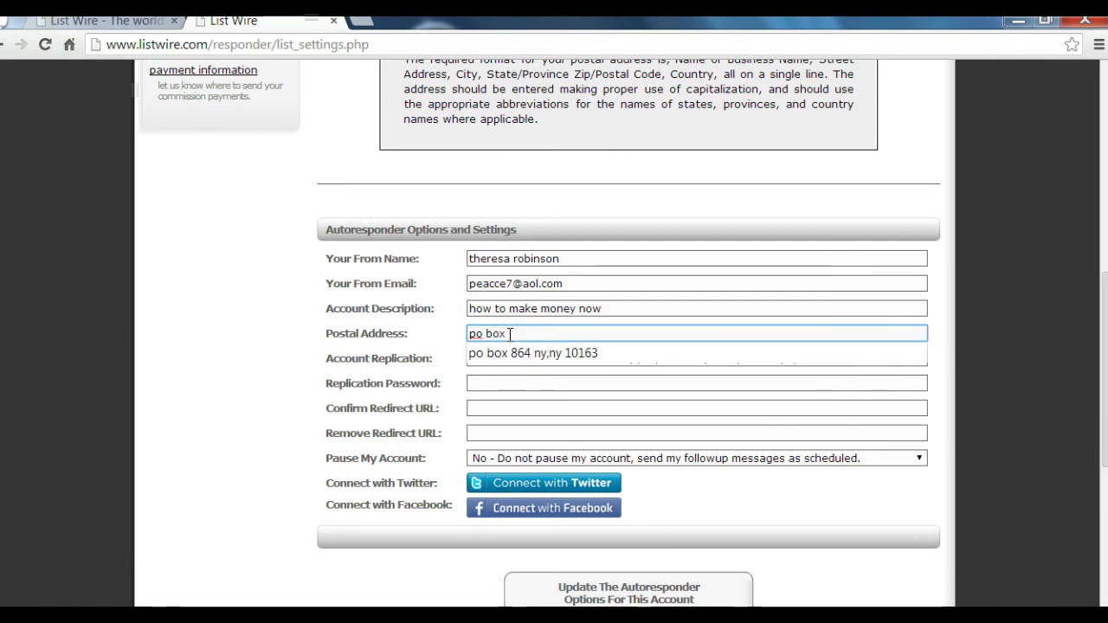
type("ox 8")
scroll(511, 333, "down", 1)
type("64 ny")
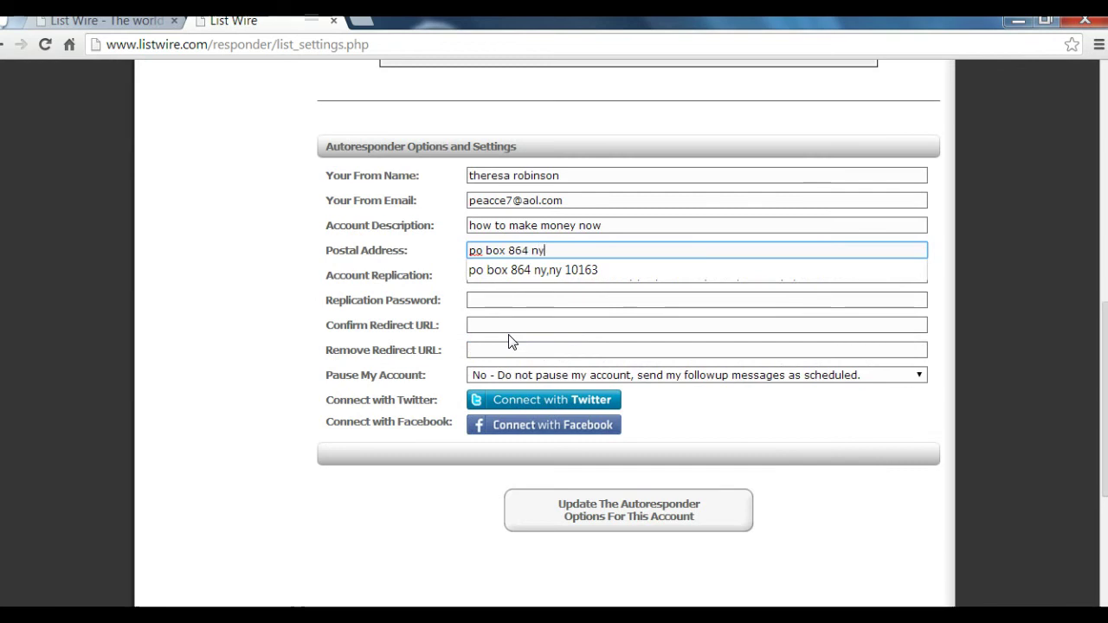
type(" ny 1")
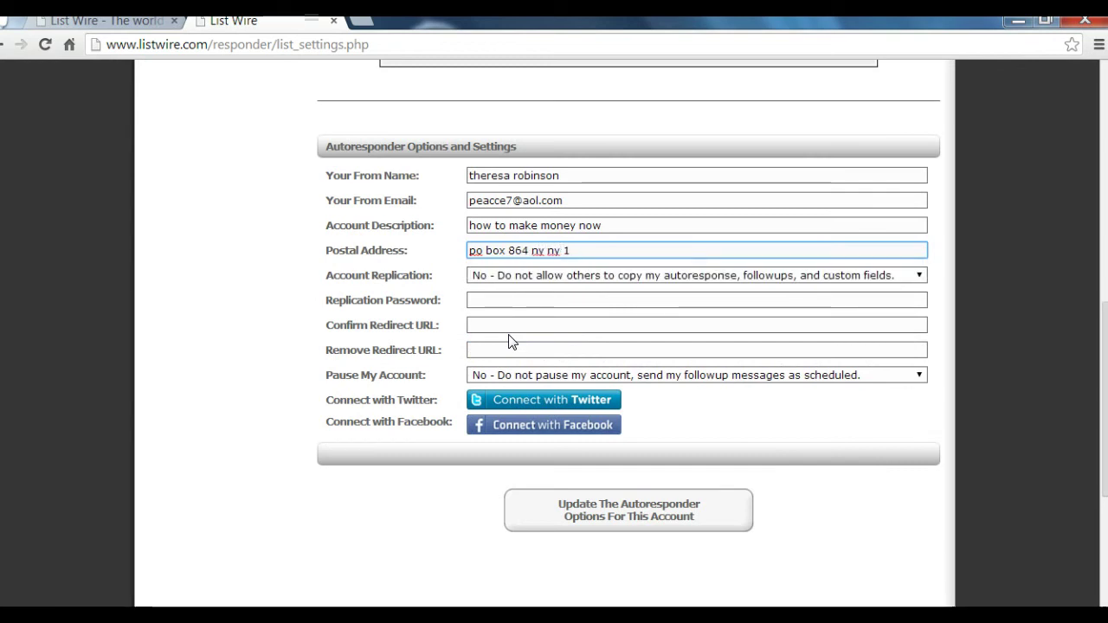
type("0163")
left_click(650, 518)
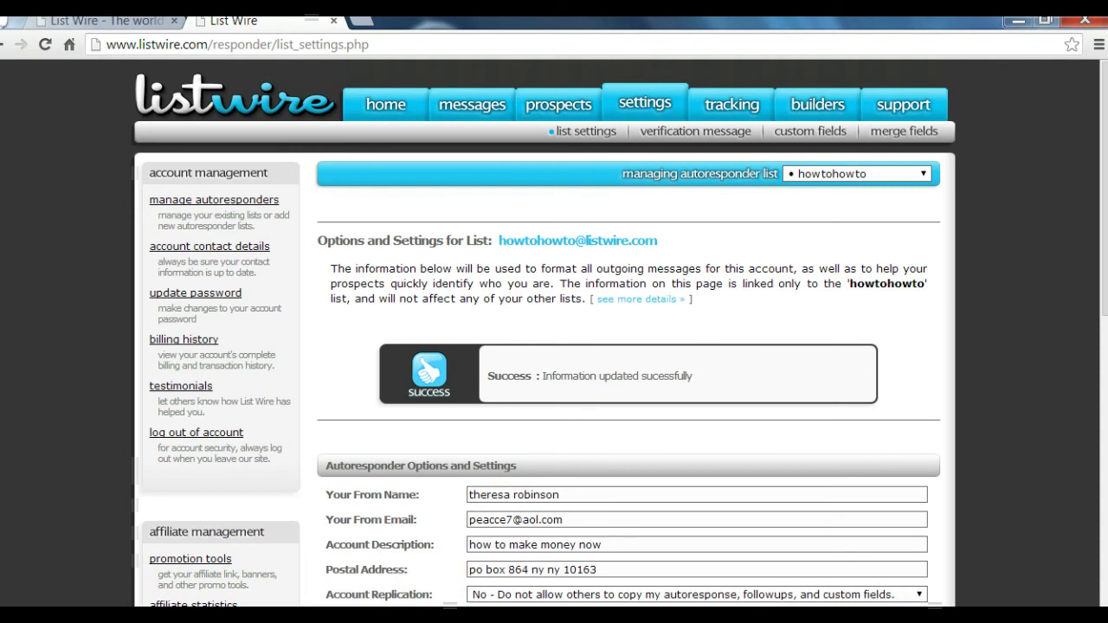
scroll(420, 334, "down", 2)
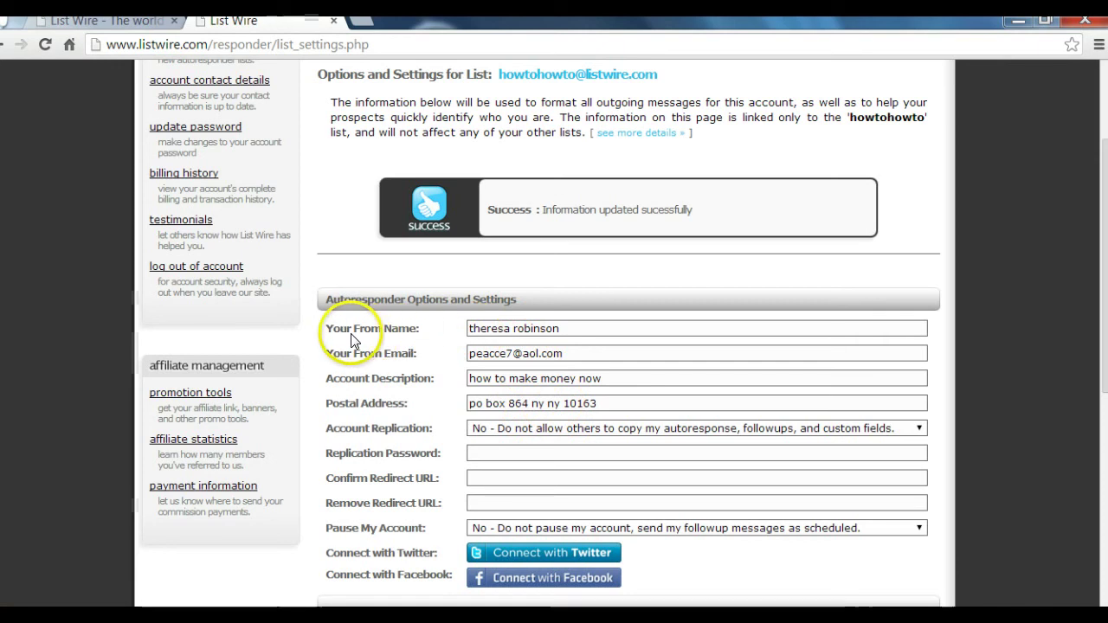
mouse_move(419, 338)
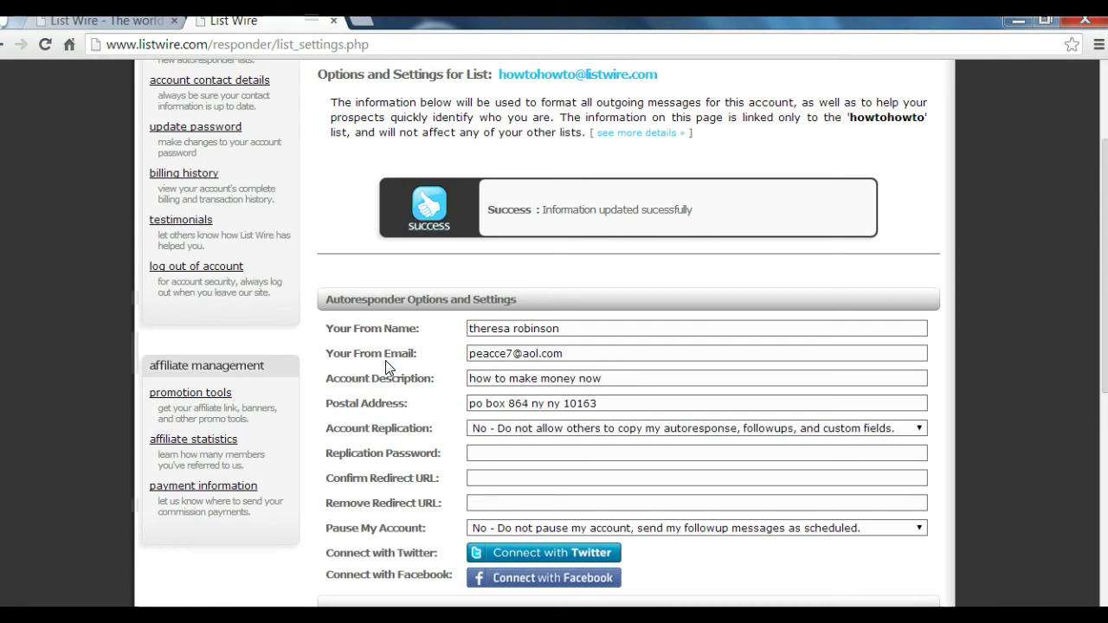
mouse_move(400, 387)
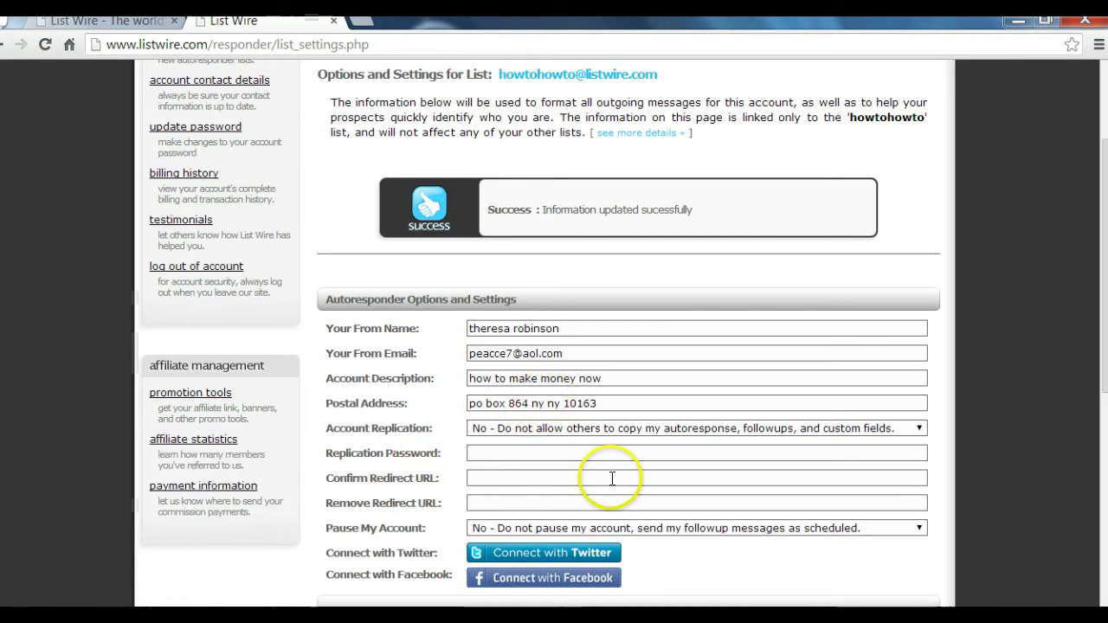
left_click_drag(1104, 346, 1104, 297)
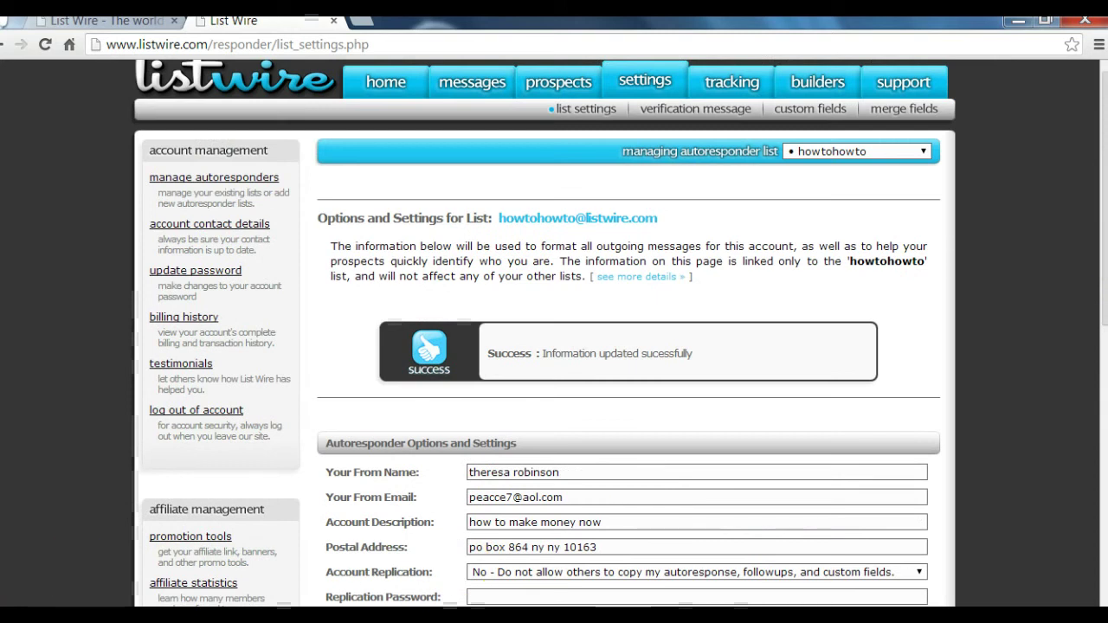
scroll(395, 494, "down", 3)
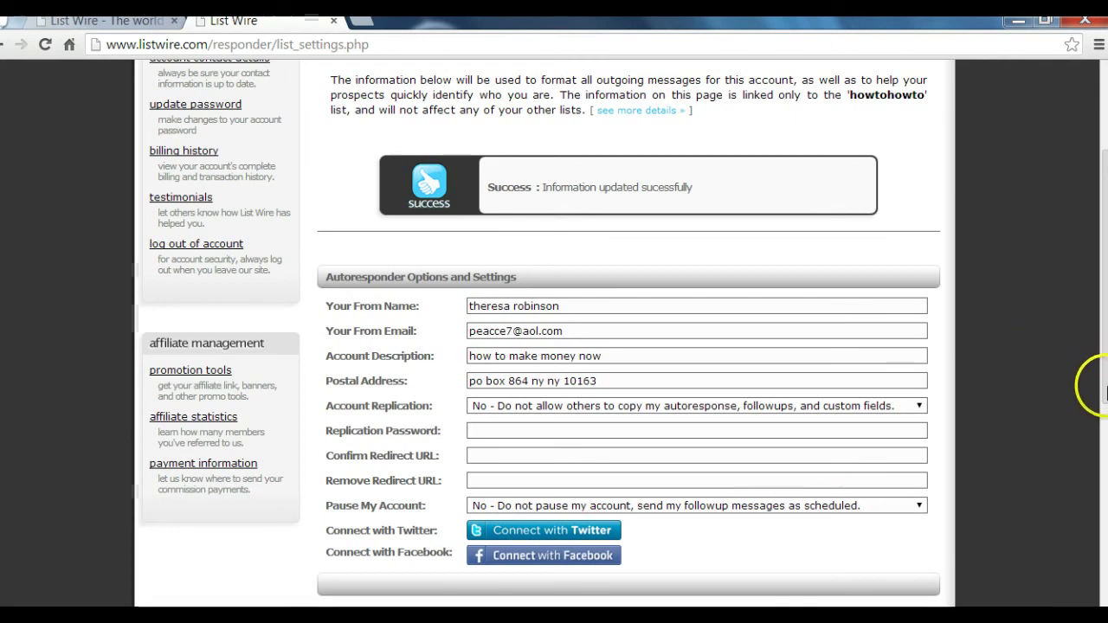
left_click_drag(1089, 366, 1095, 199)
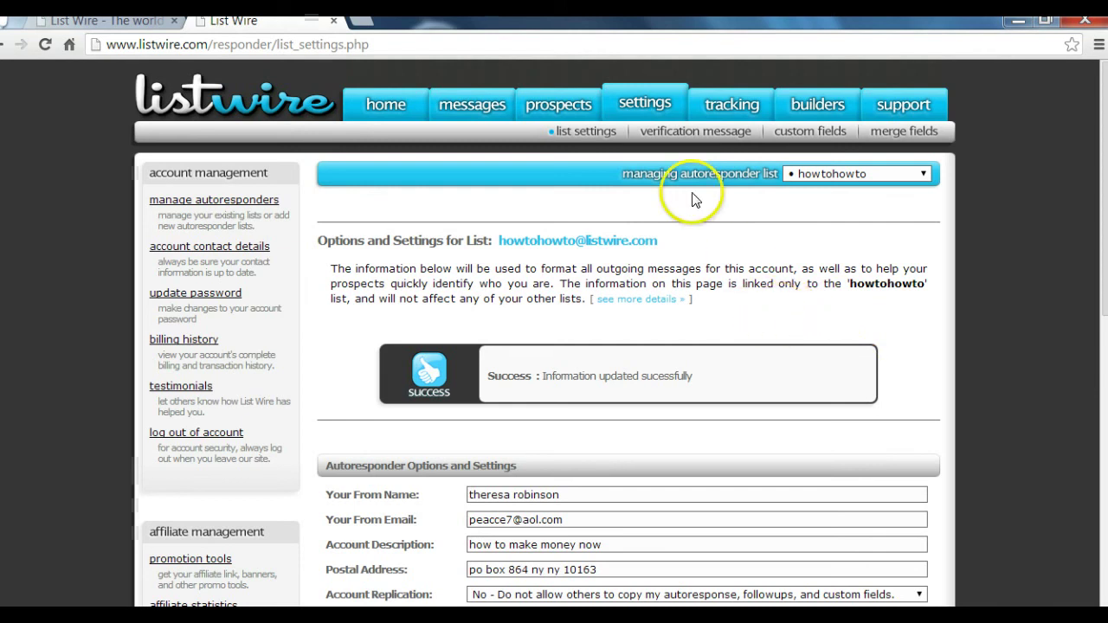
Return to the list settings and bring up the Edit Your Verification Message form.
left_click(657, 103)
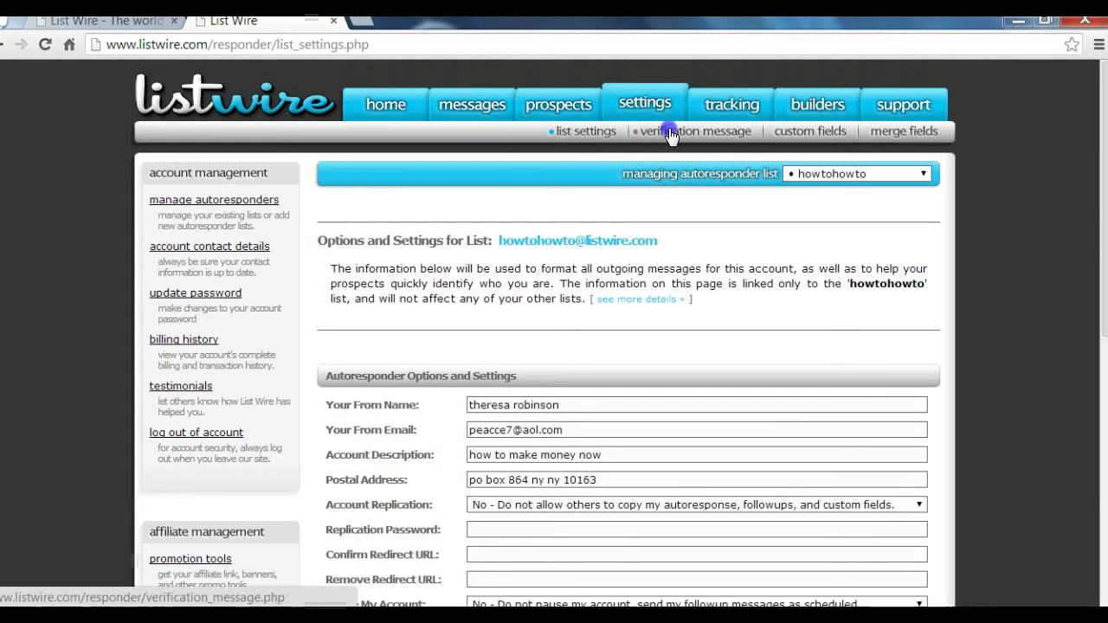
left_click(669, 132)
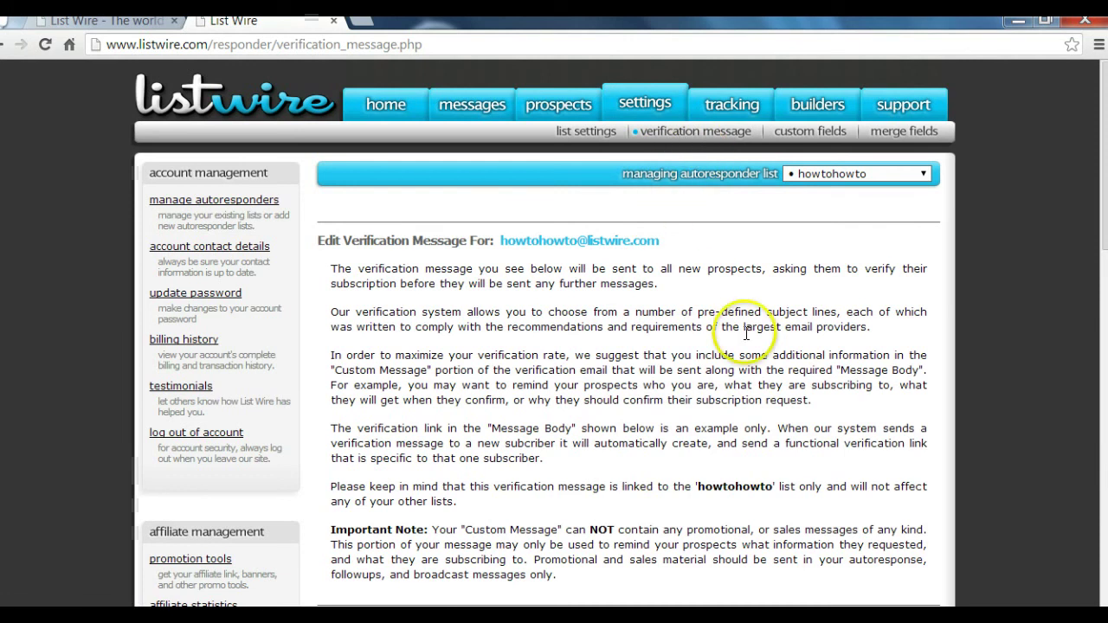
scroll(750, 342, "down", 5)
scroll(750, 348, "down", 1)
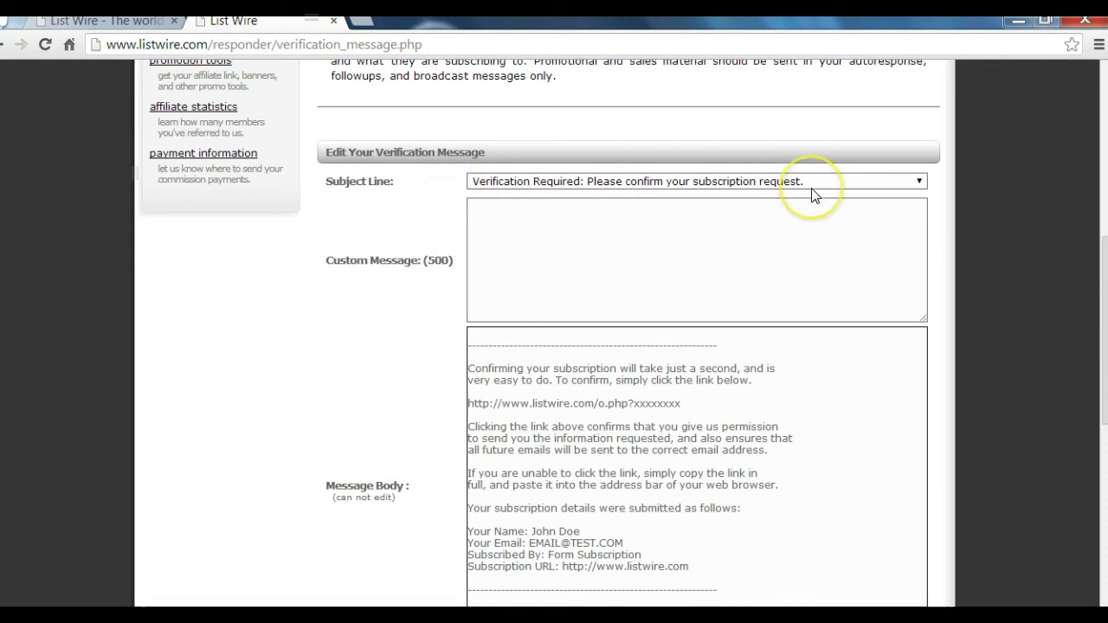
Write a custom message starting 'You just signed up for', asking permission to email, and save it.
left_click(751, 228)
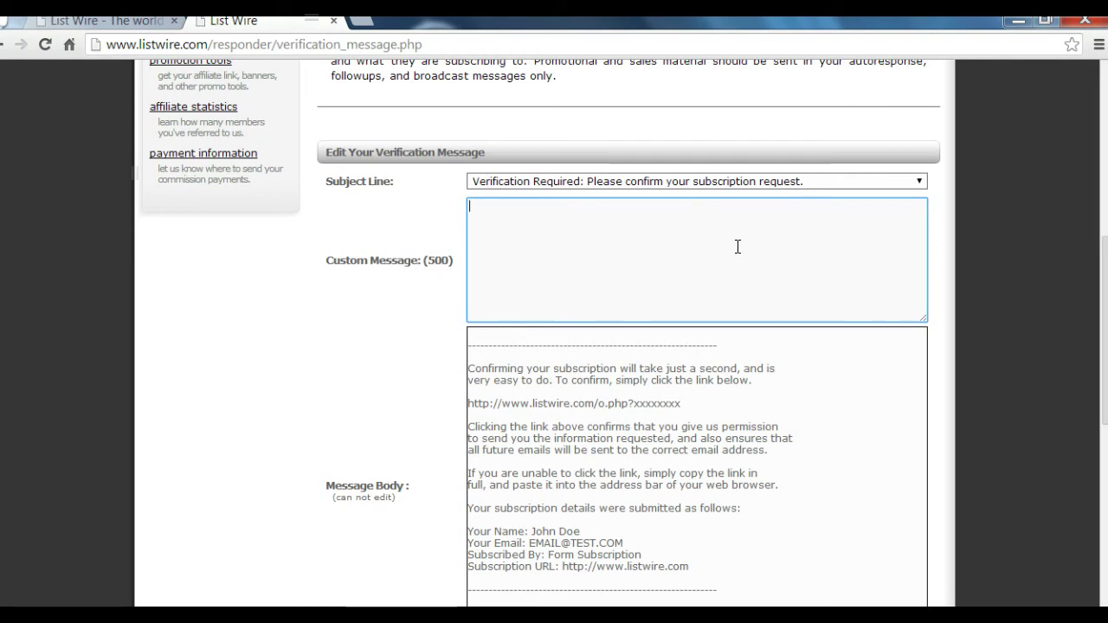
type("You just sign")
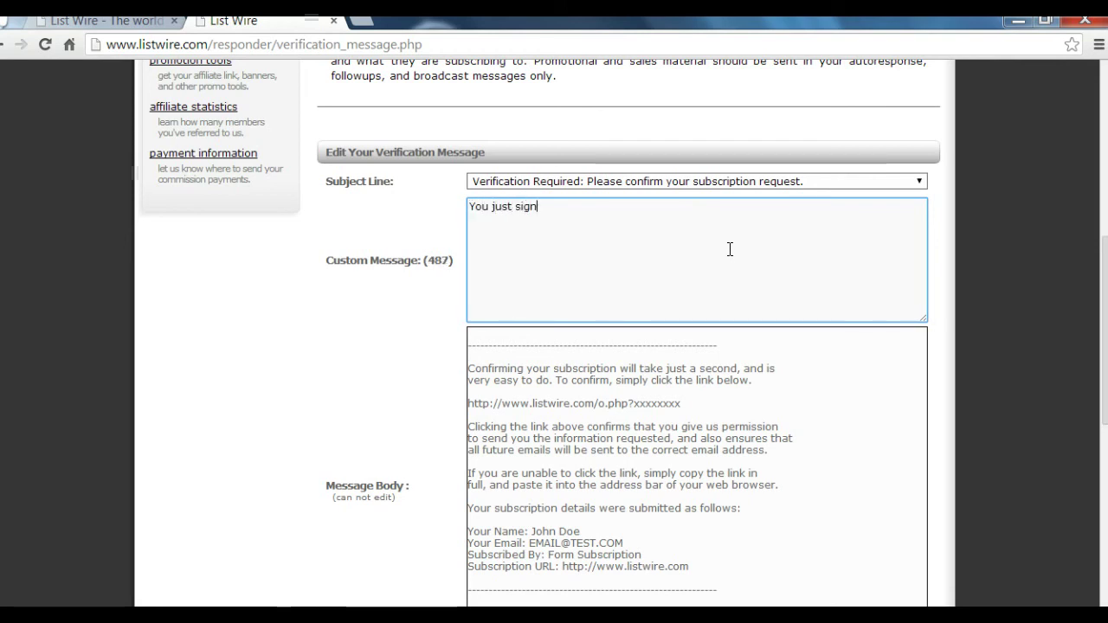
type("ed")
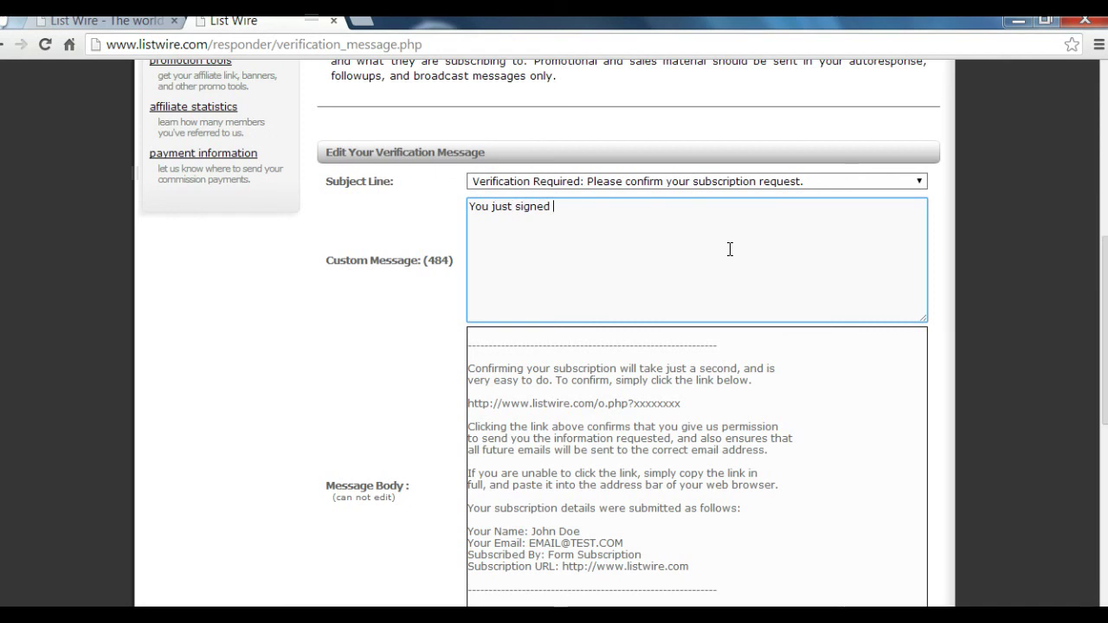
type(" up for ....")
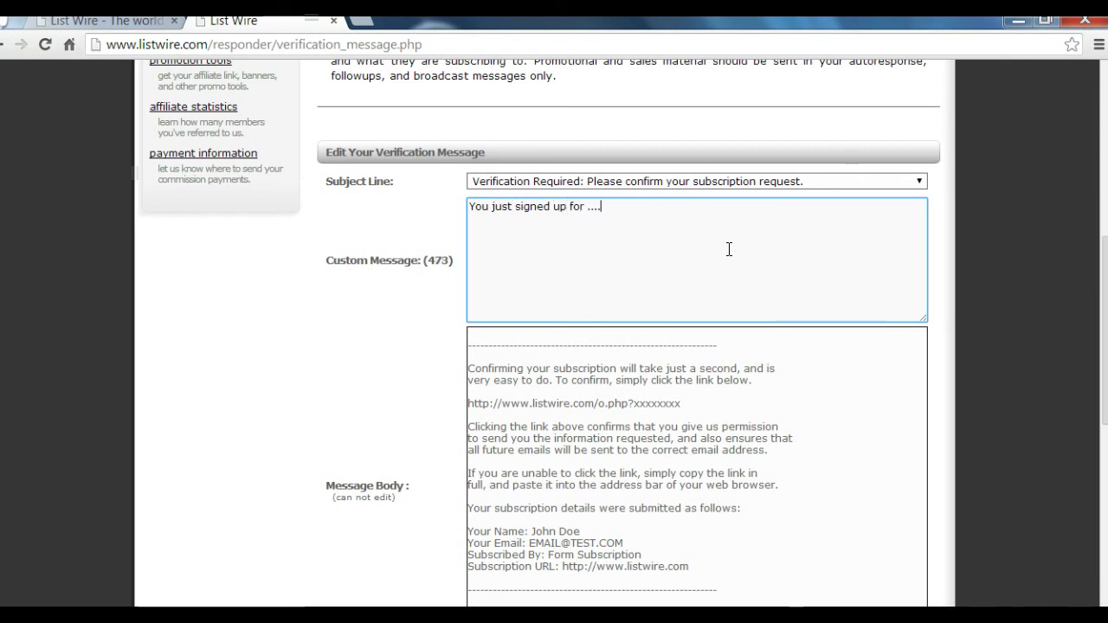
key("Return")
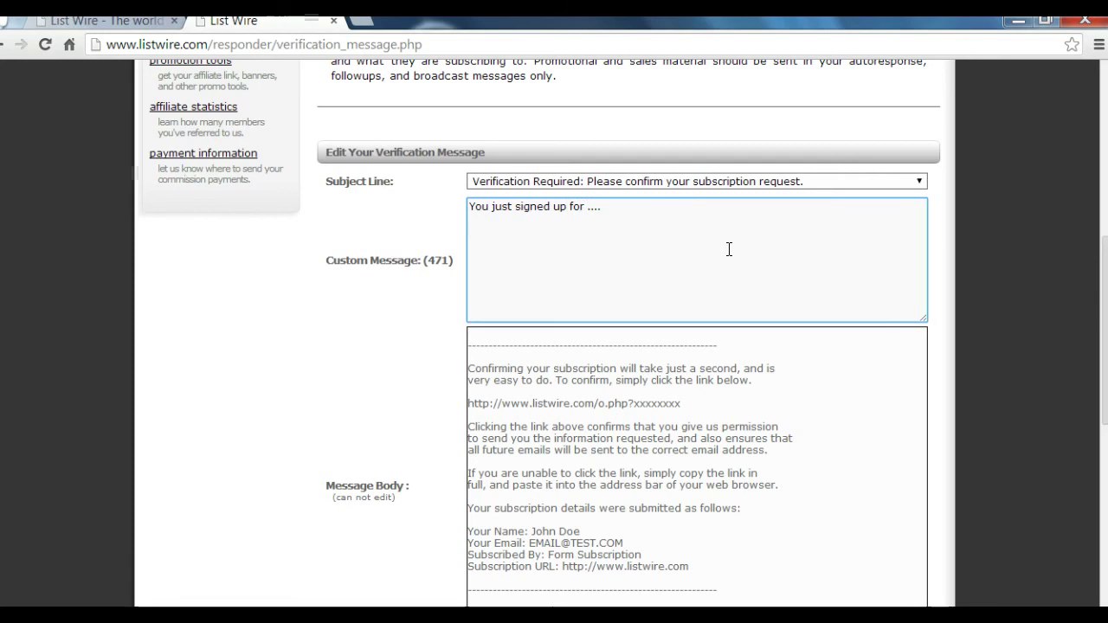
type("Please")
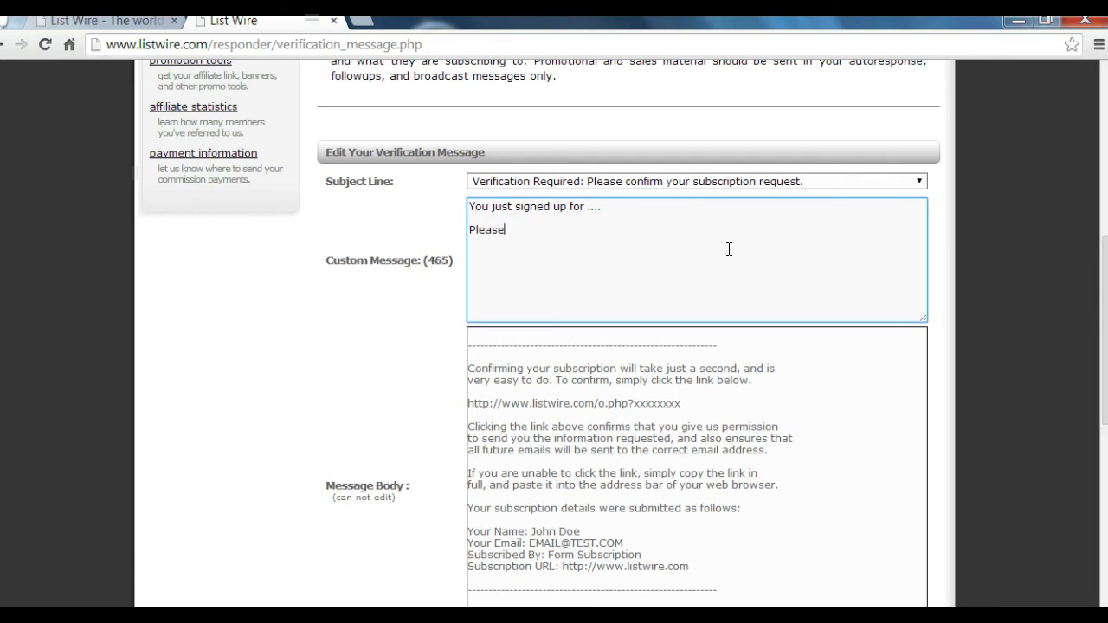
type(" very that we")
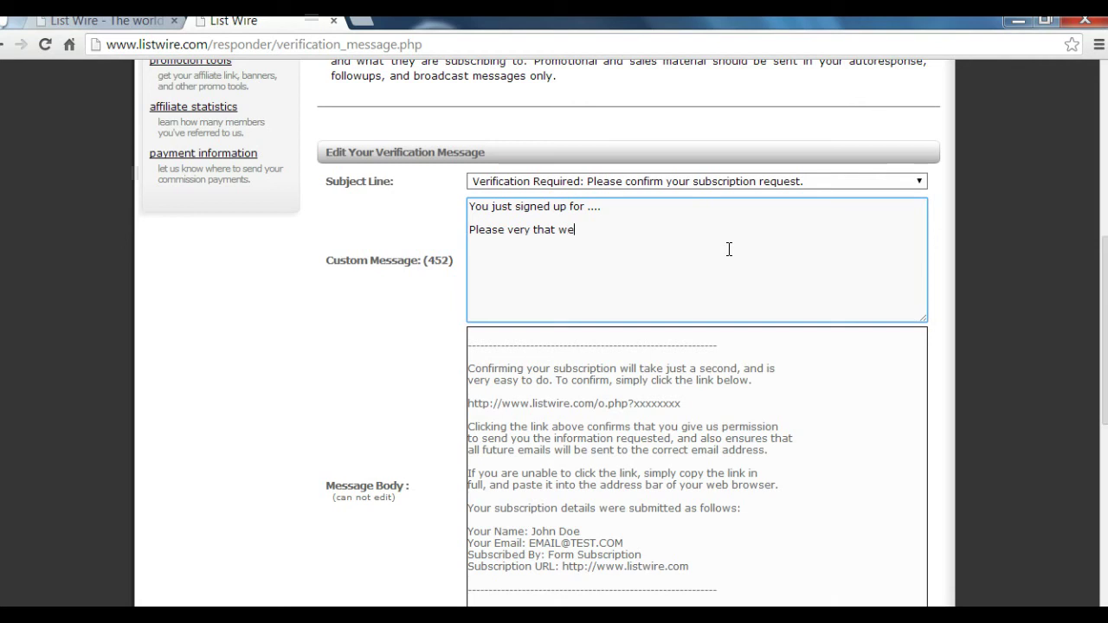
type(" have permission to")
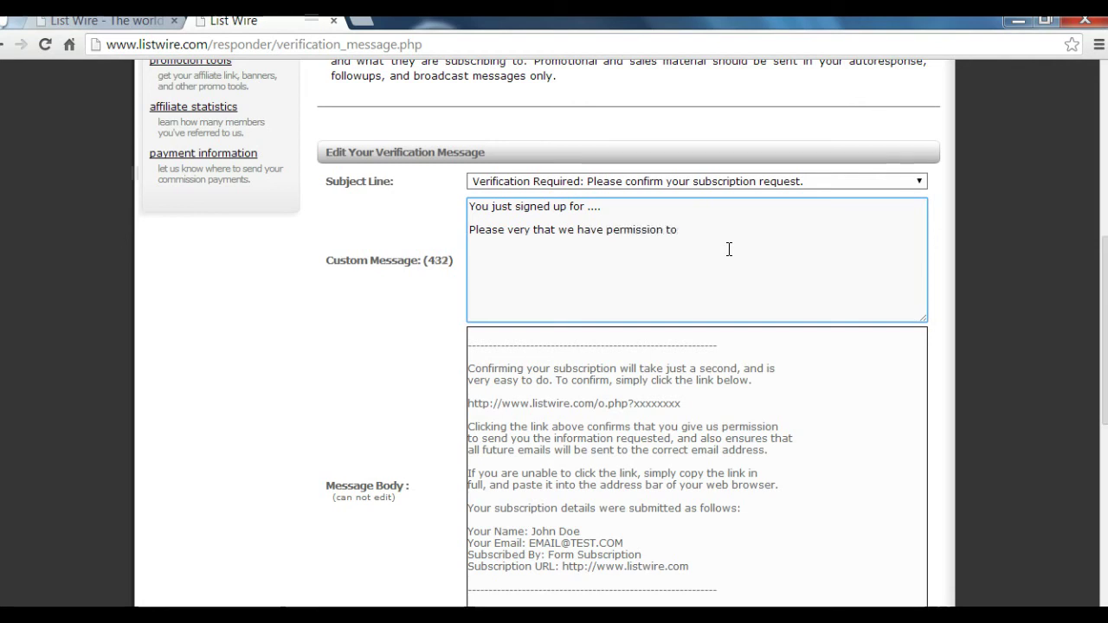
type(" send y")
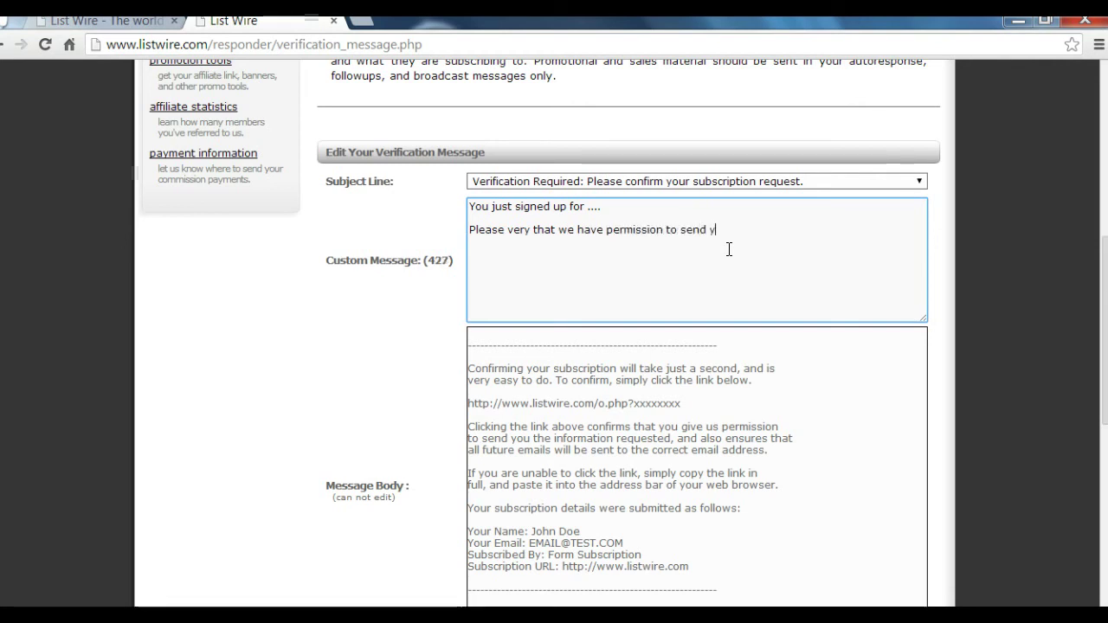
type("ou")
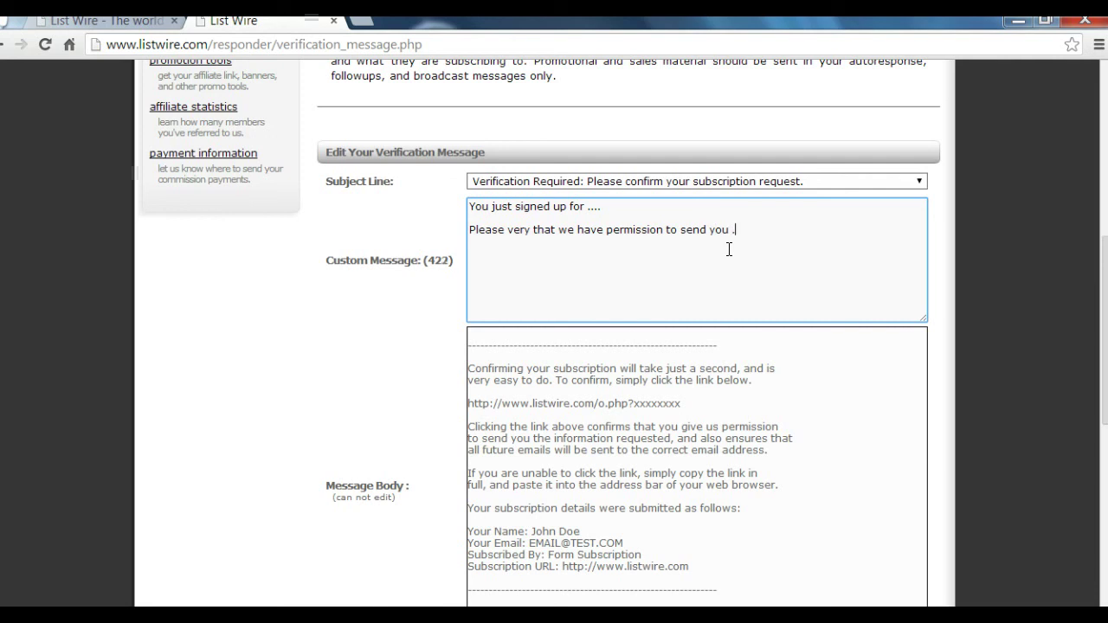
type(" ... to")
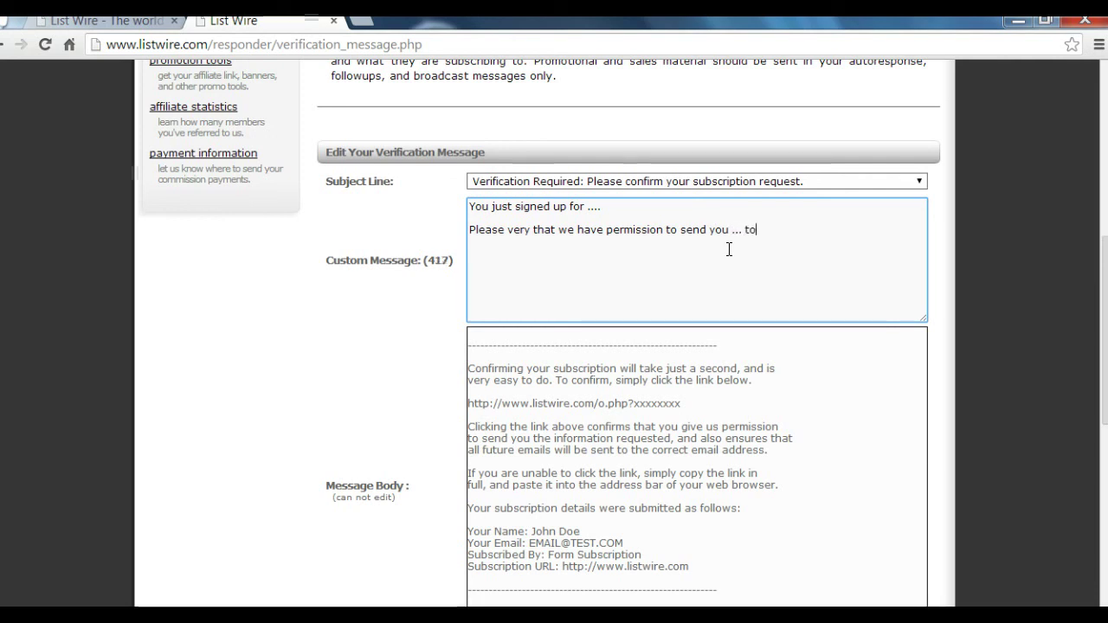
type(" this e")
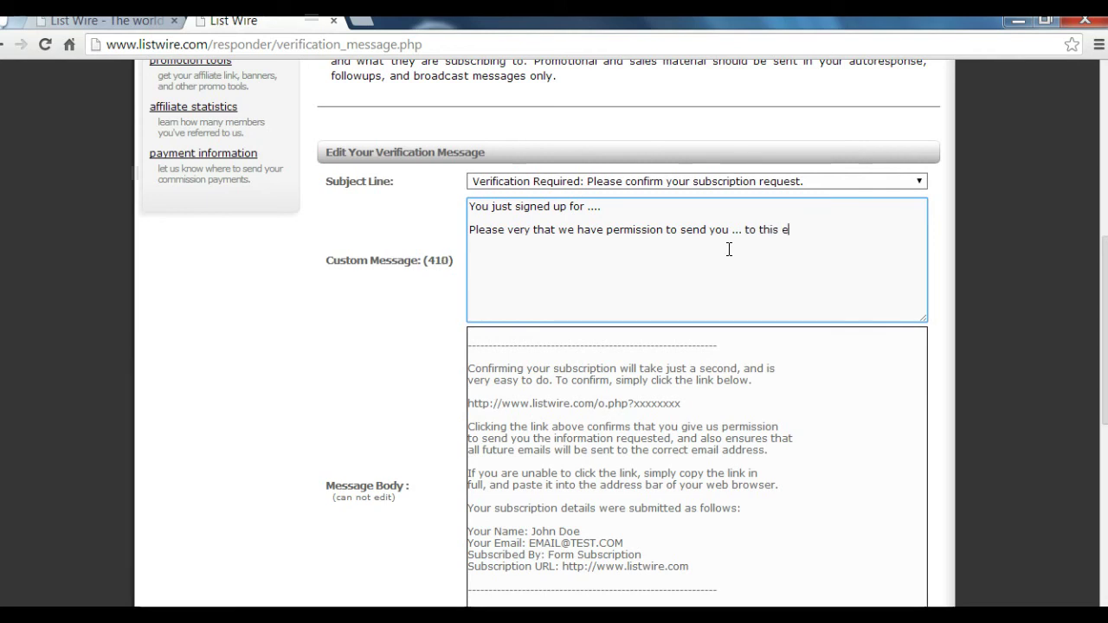
type("mail address")
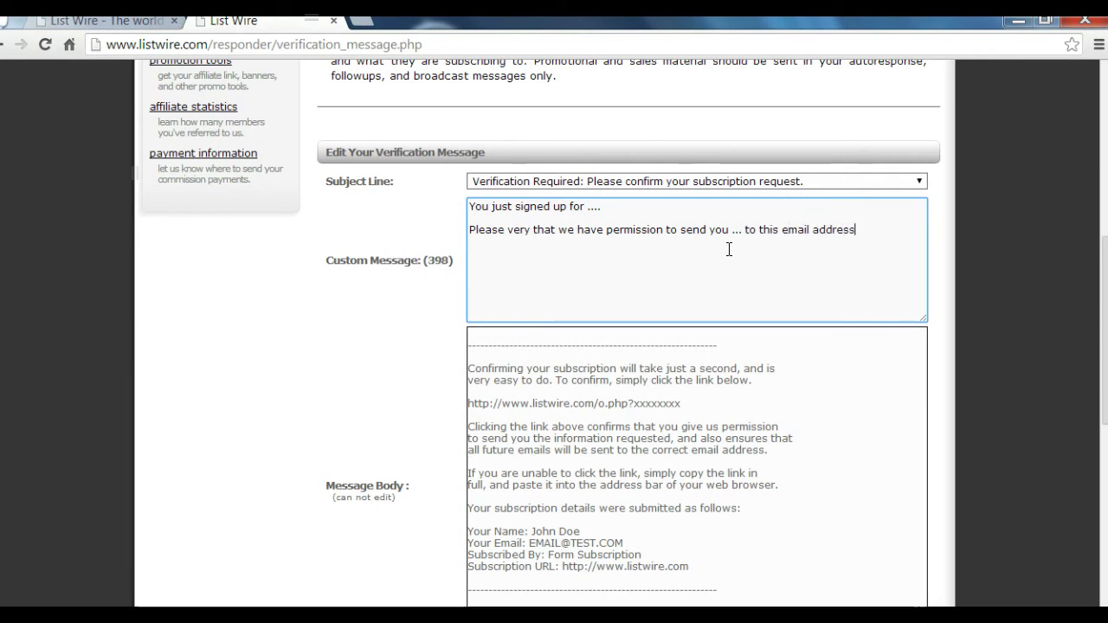
left_click(725, 230)
key("BackSpace")
key("BackSpace")
key("BackSpace")
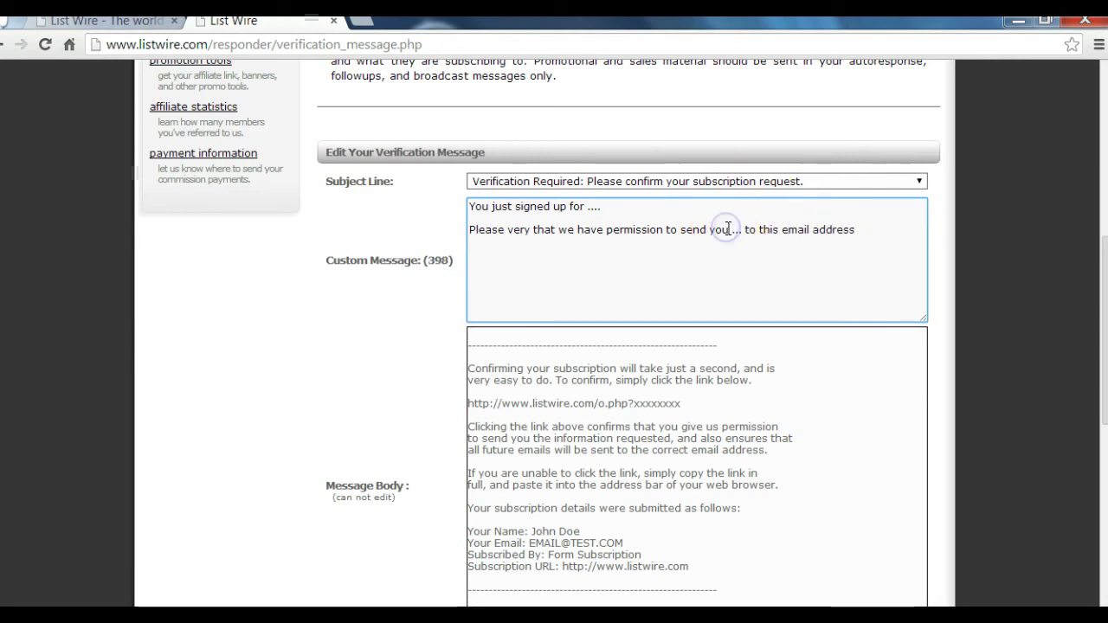
key("BackSpace")
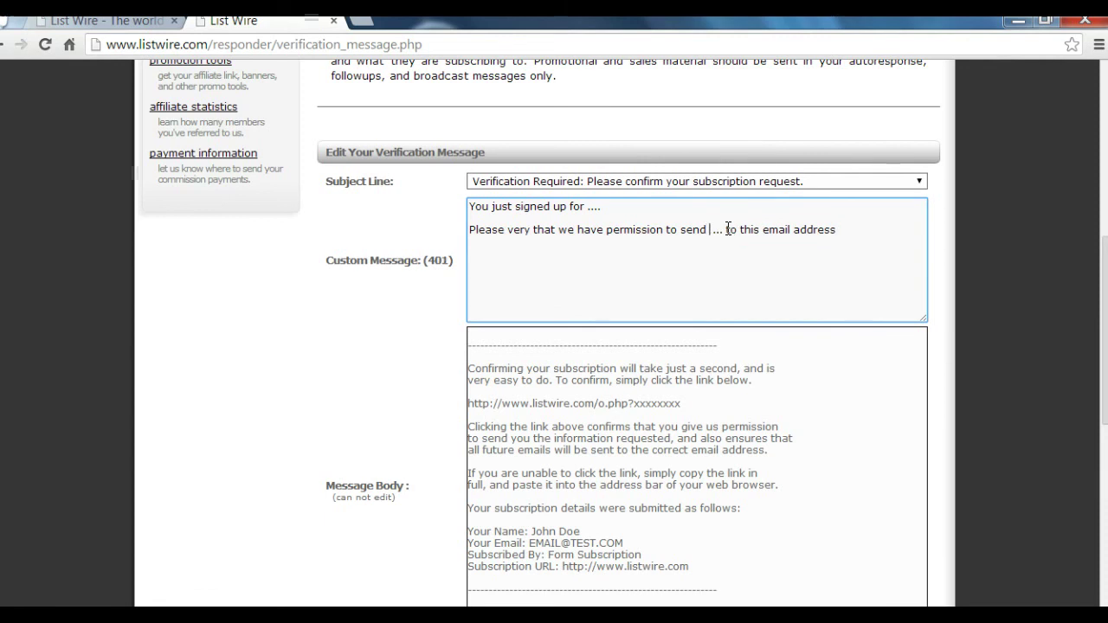
scroll(782, 338, "down", 3)
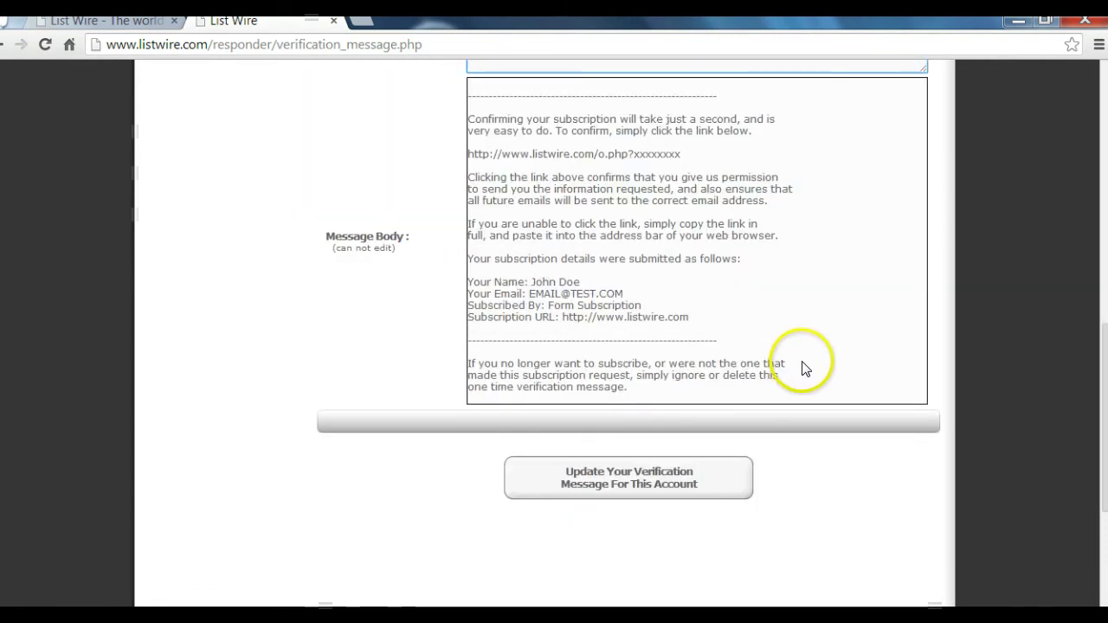
left_click(697, 485)
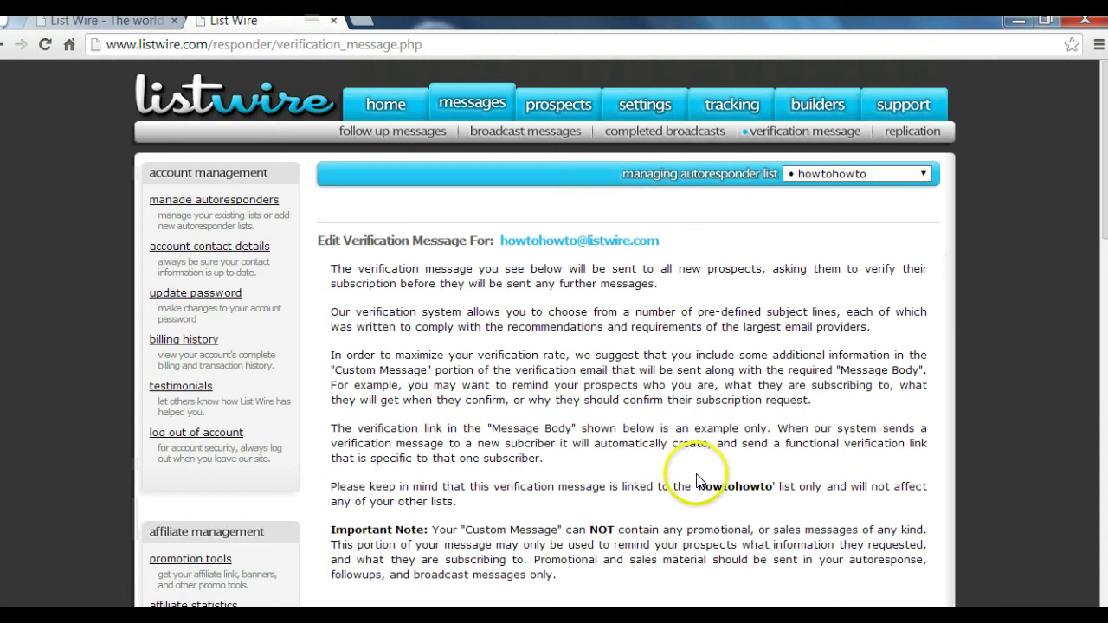
Go to the prospects section and view the saved subscription forms list.
scroll(700, 476, "down", 2)
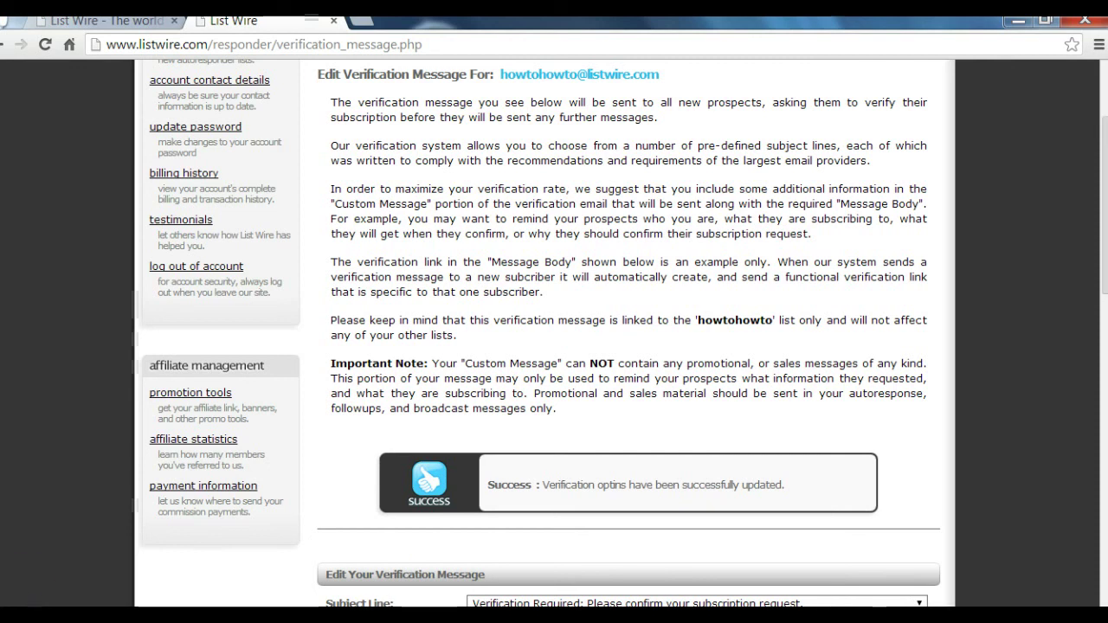
scroll(655, 366, "up", 3)
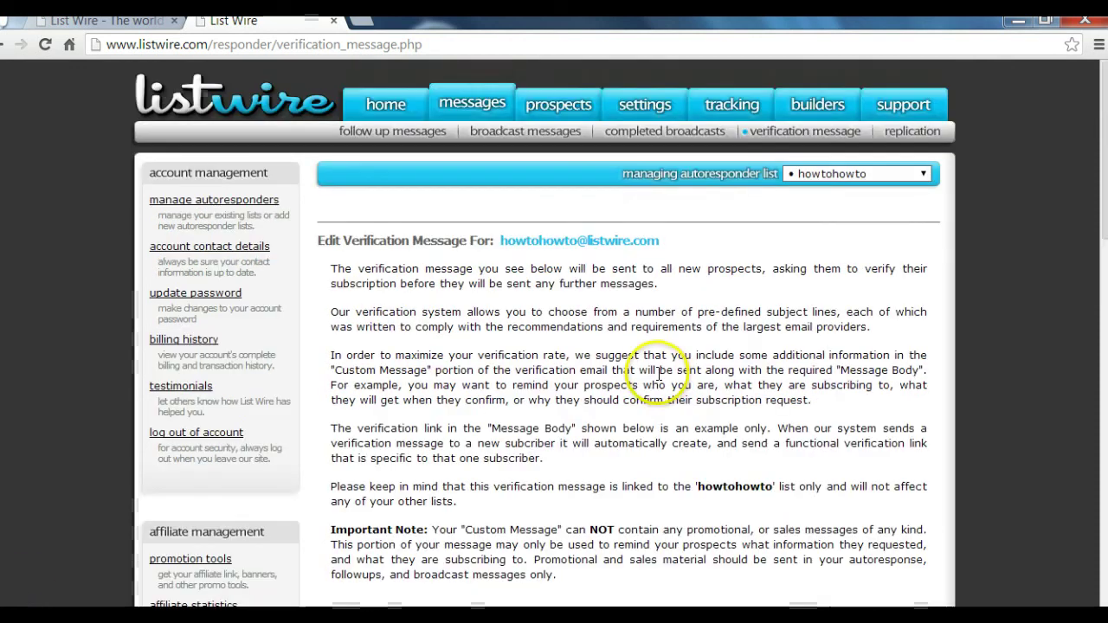
left_click(554, 104)
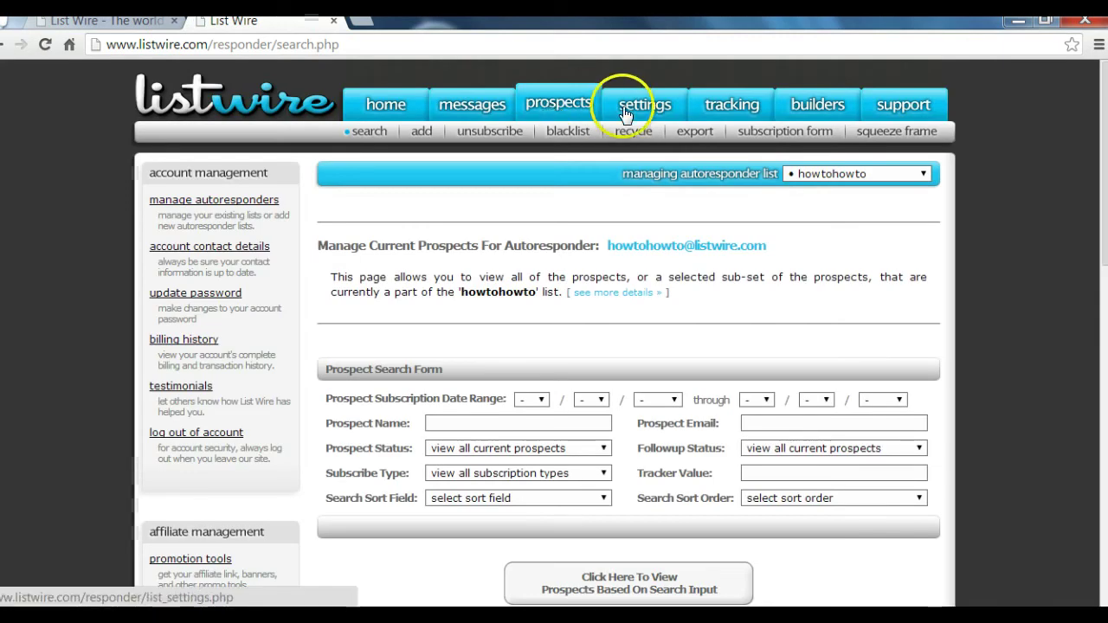
mouse_move(641, 108)
left_click(549, 104)
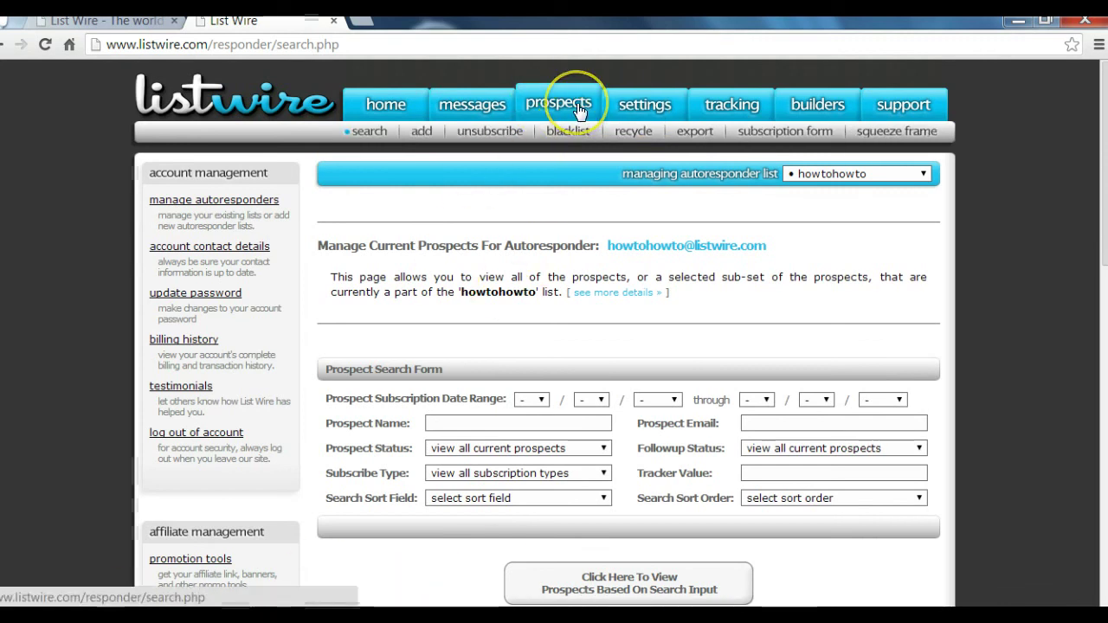
left_click(766, 135)
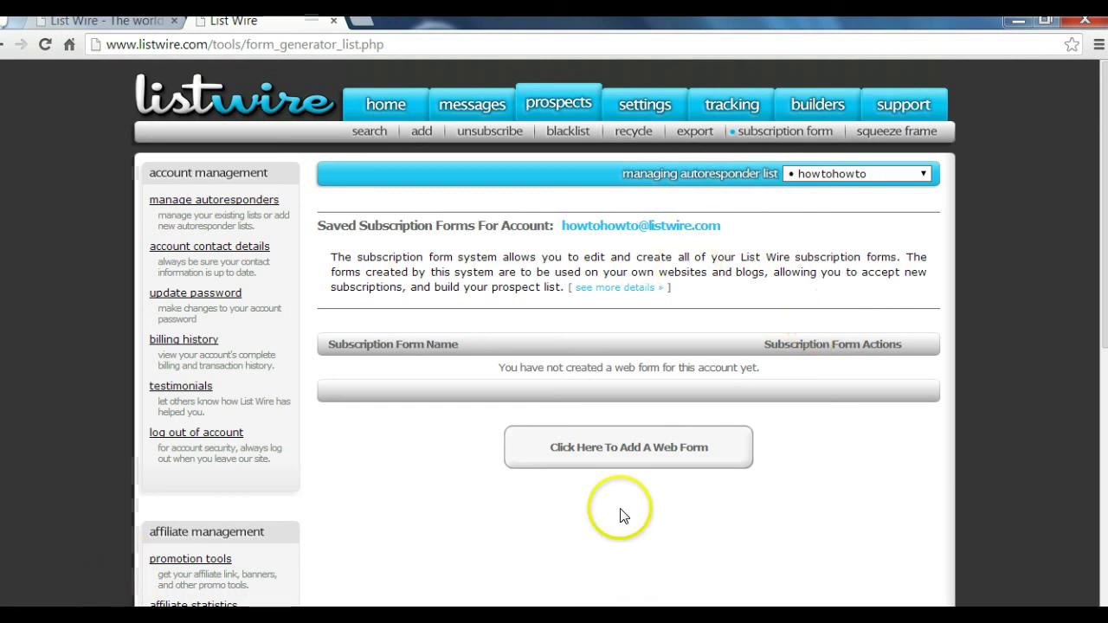
Add a new web form named 'In Line form', keeping the In-Line form type.
left_click(616, 450)
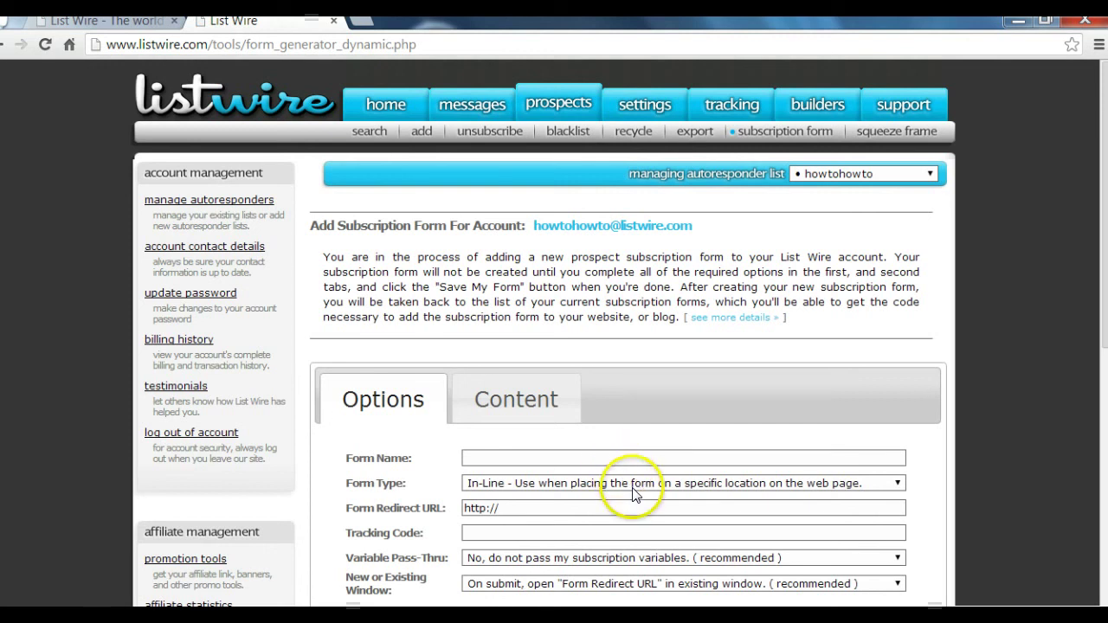
scroll(632, 494, "down", 2)
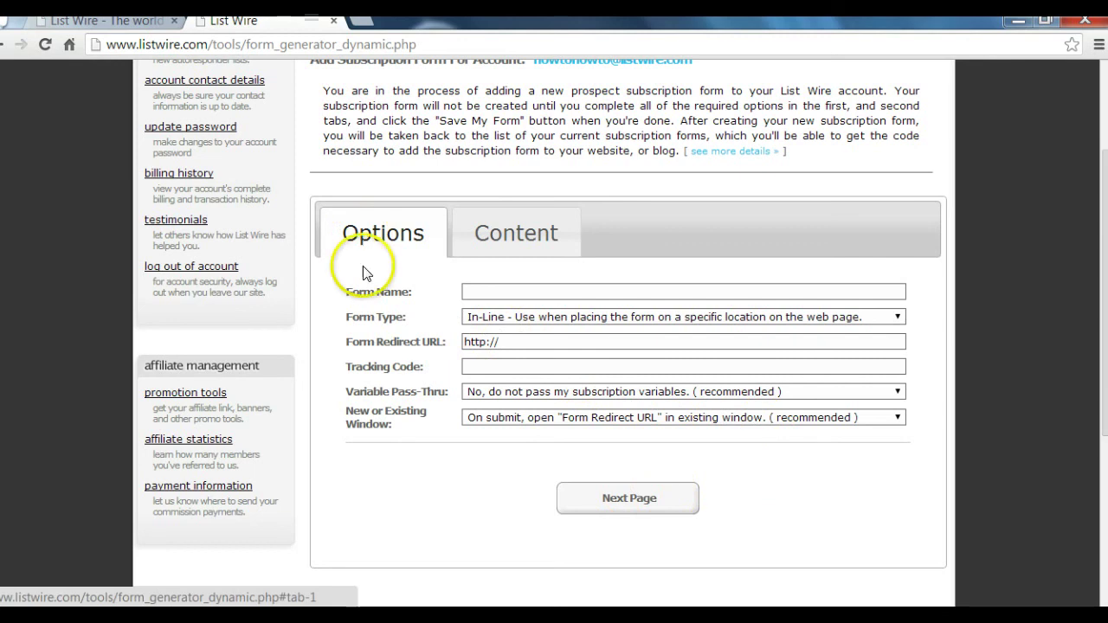
left_click(512, 291)
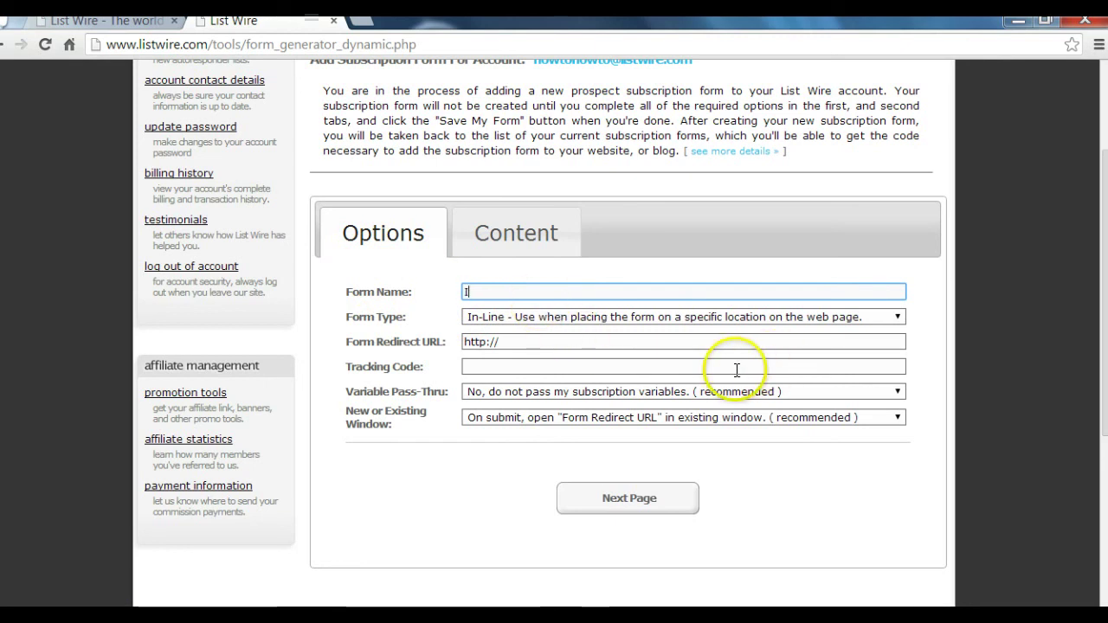
type("ne fo")
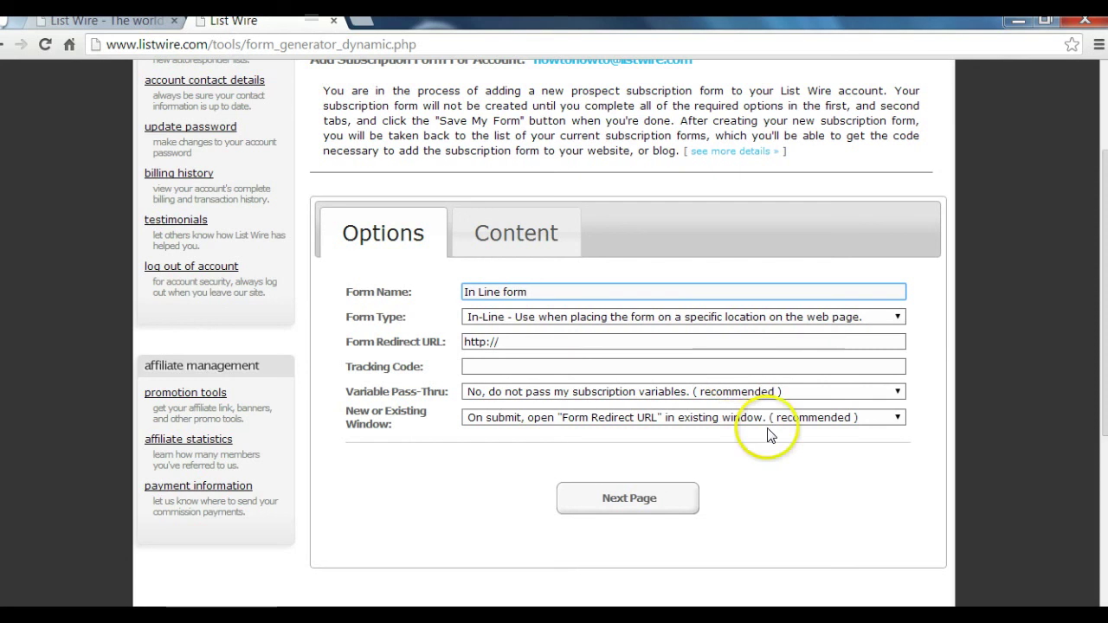
type("rm")
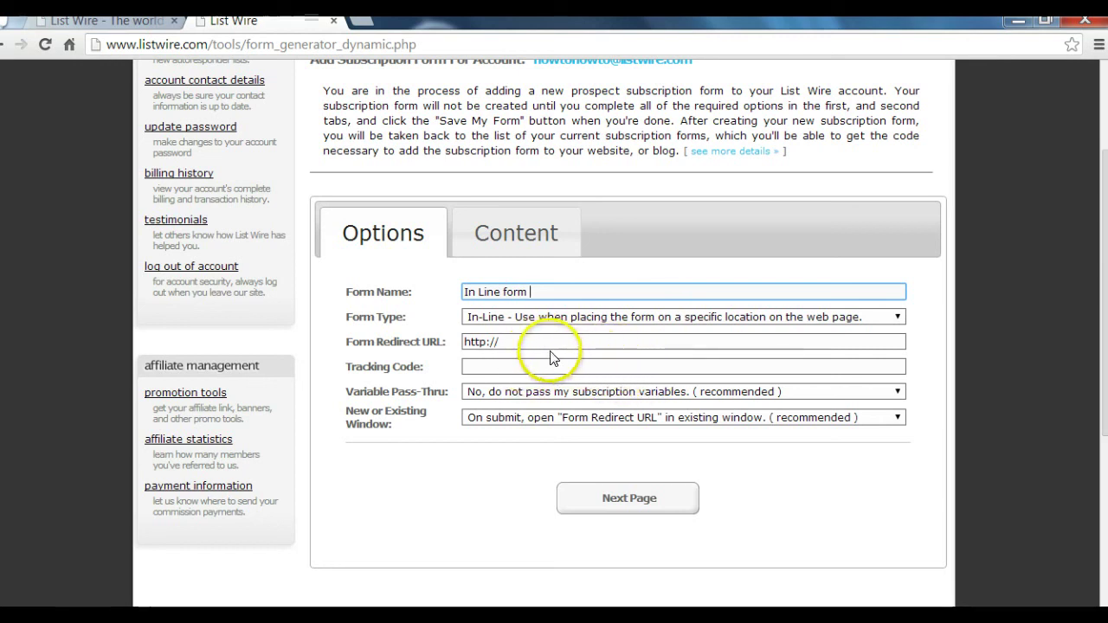
Set the form's heading text to 'Please fill in this form'.
left_click(661, 500)
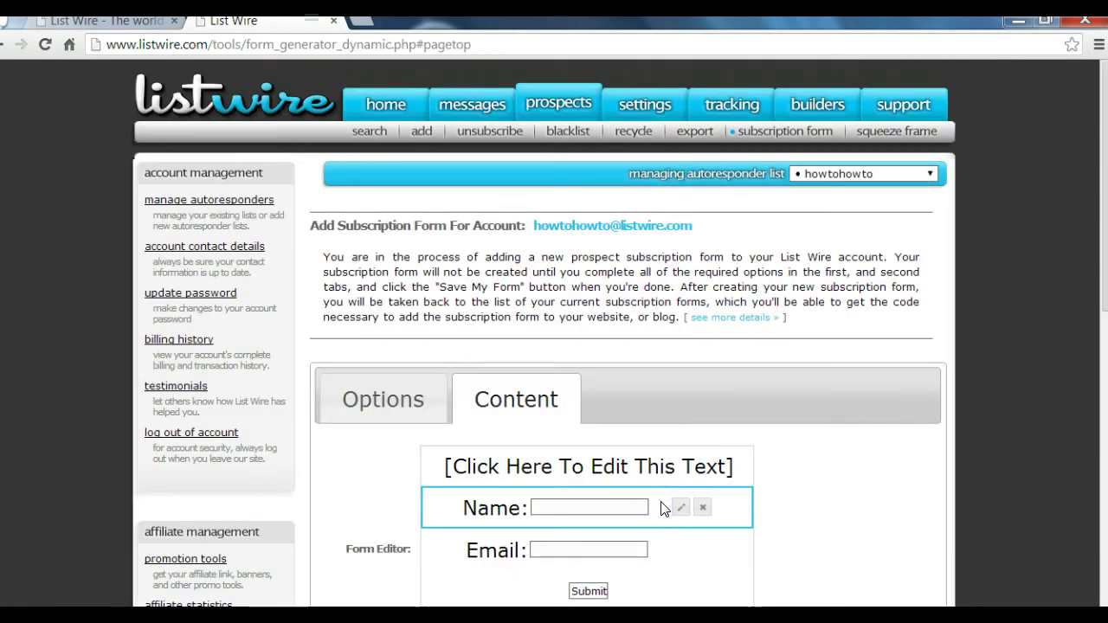
scroll(833, 482, "down", 2)
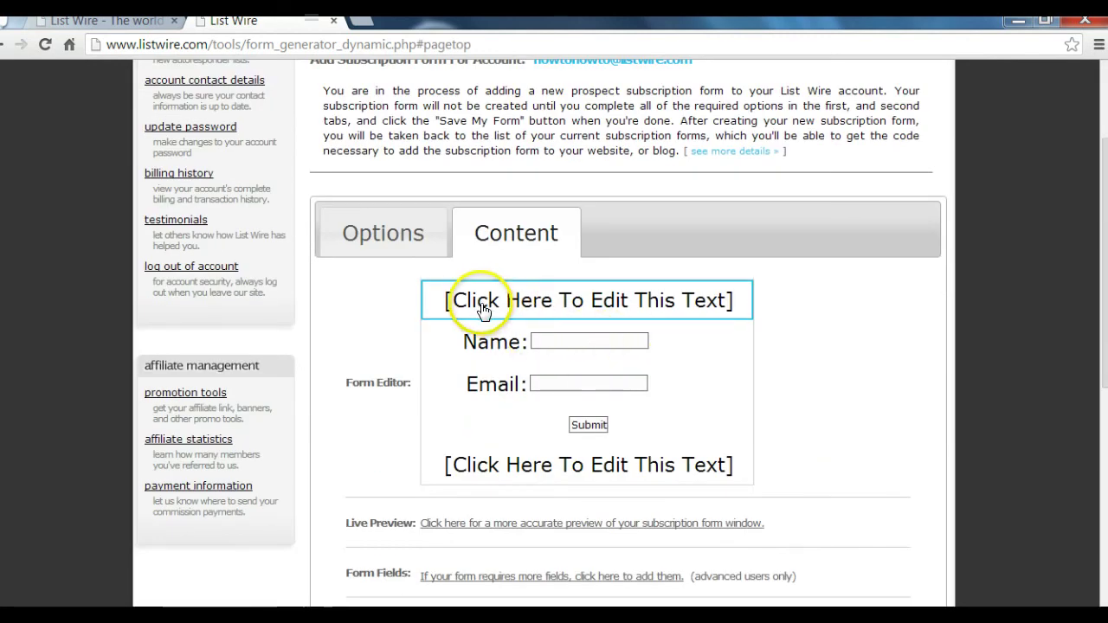
left_click(664, 302)
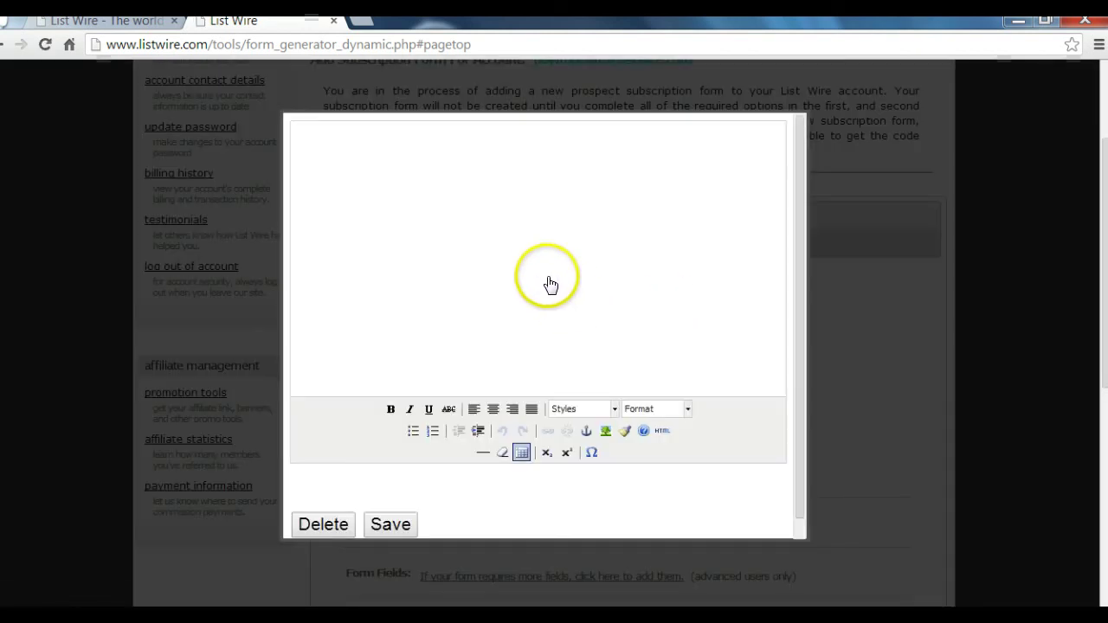
left_click(554, 240)
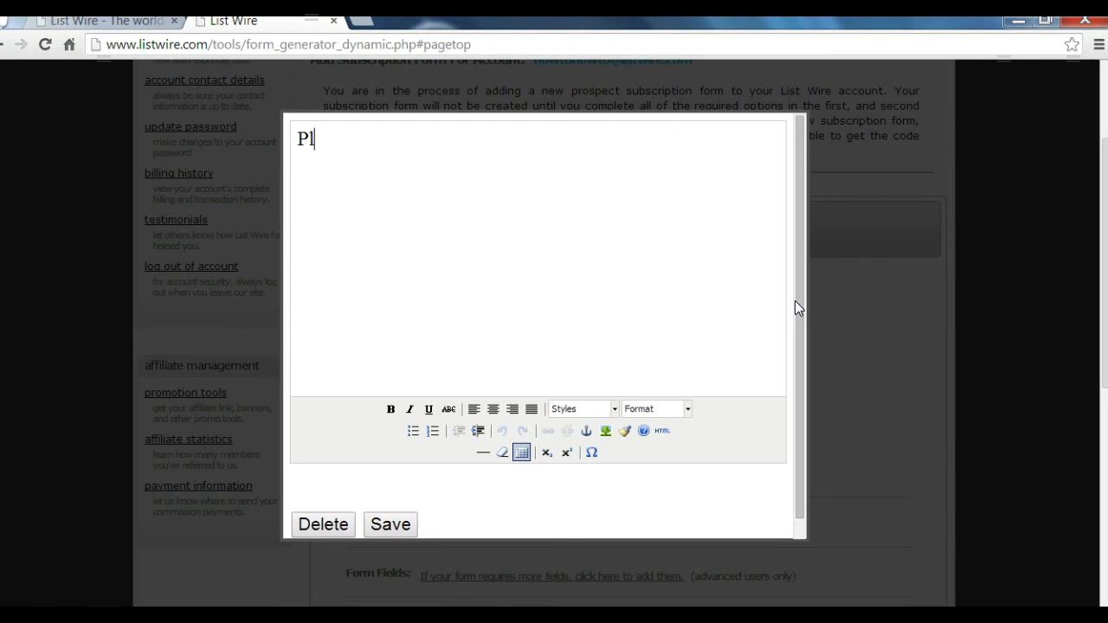
type("Please fill in this form")
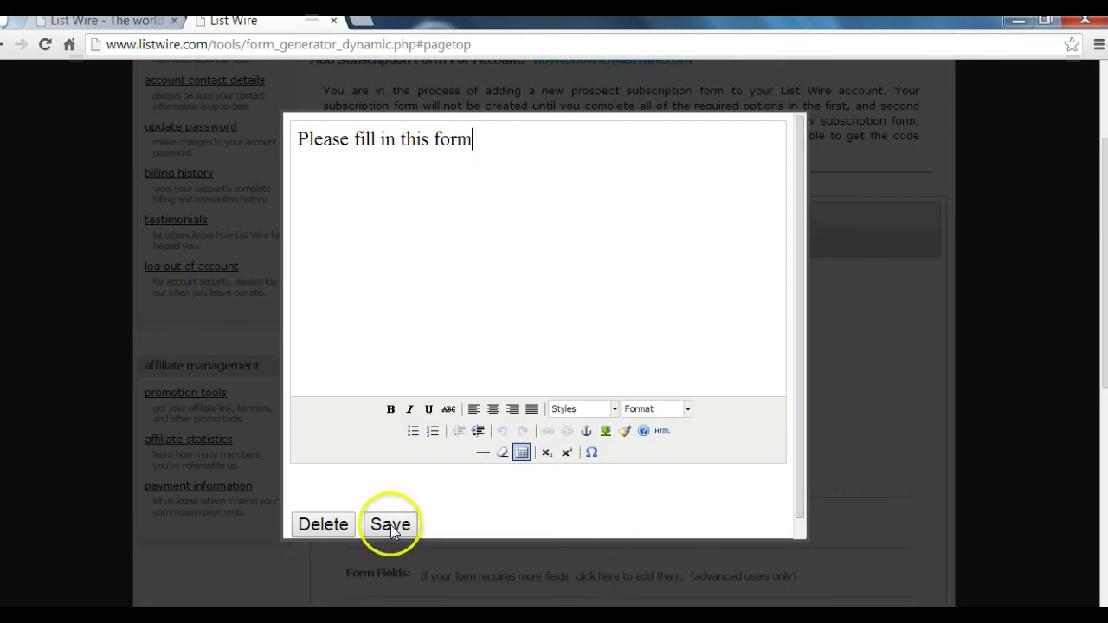
left_click(390, 524)
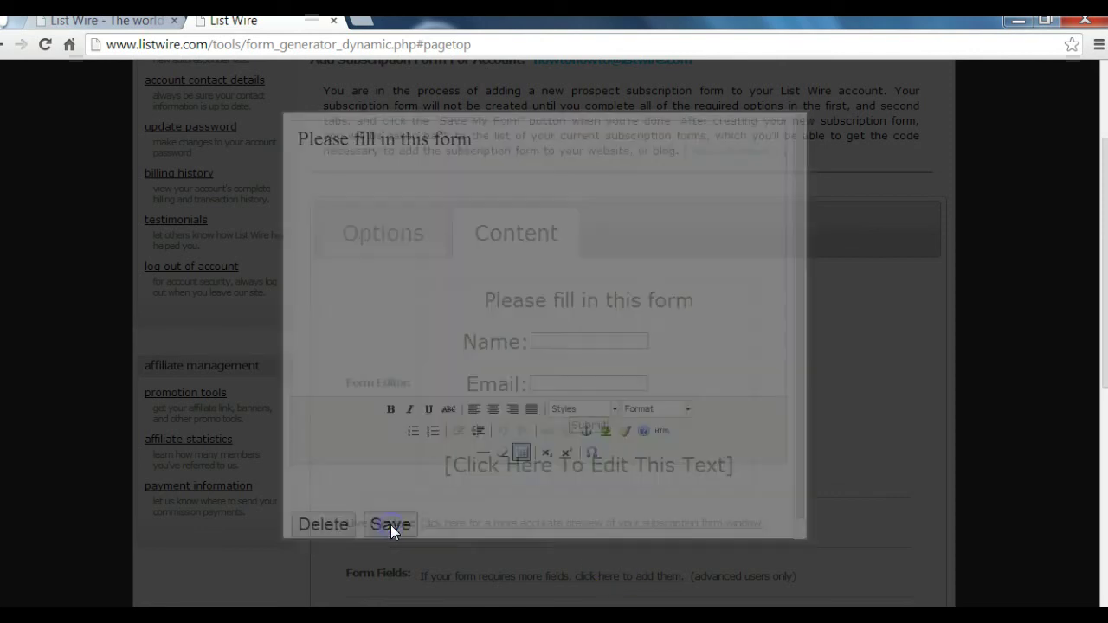
Add the closing line 'Thank You.' below the form fields.
left_click(650, 464)
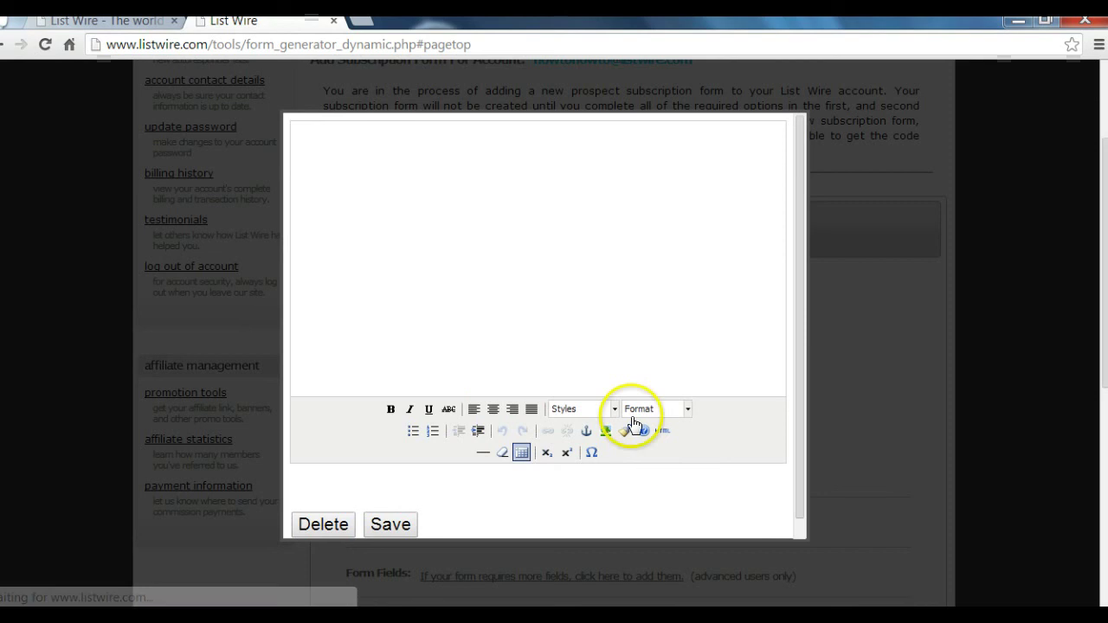
left_click(636, 303)
type("Than")
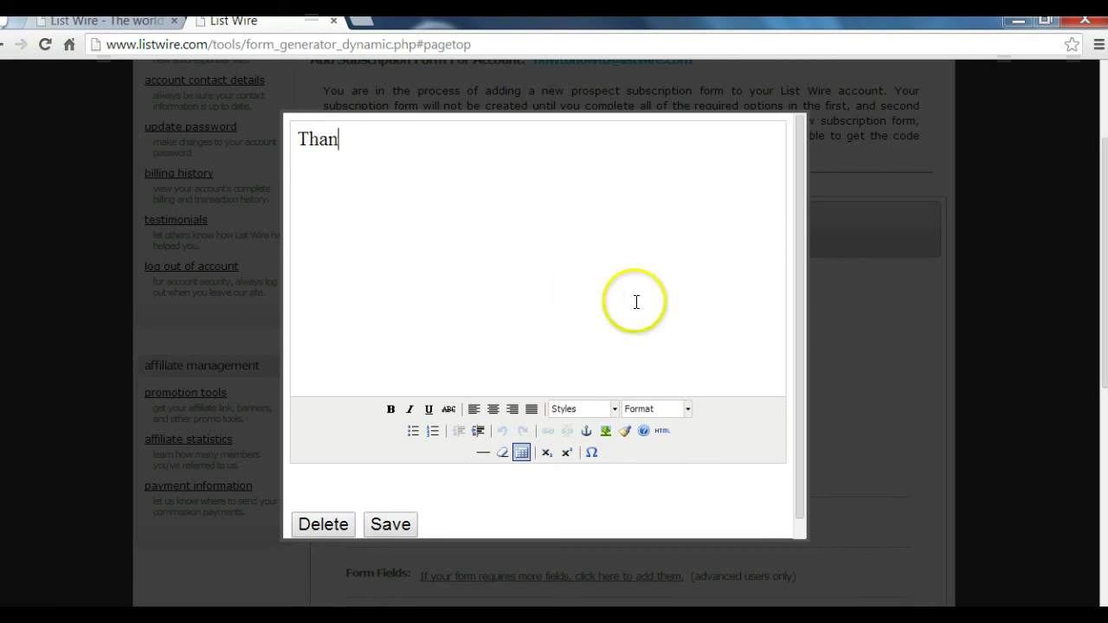
type("k You.")
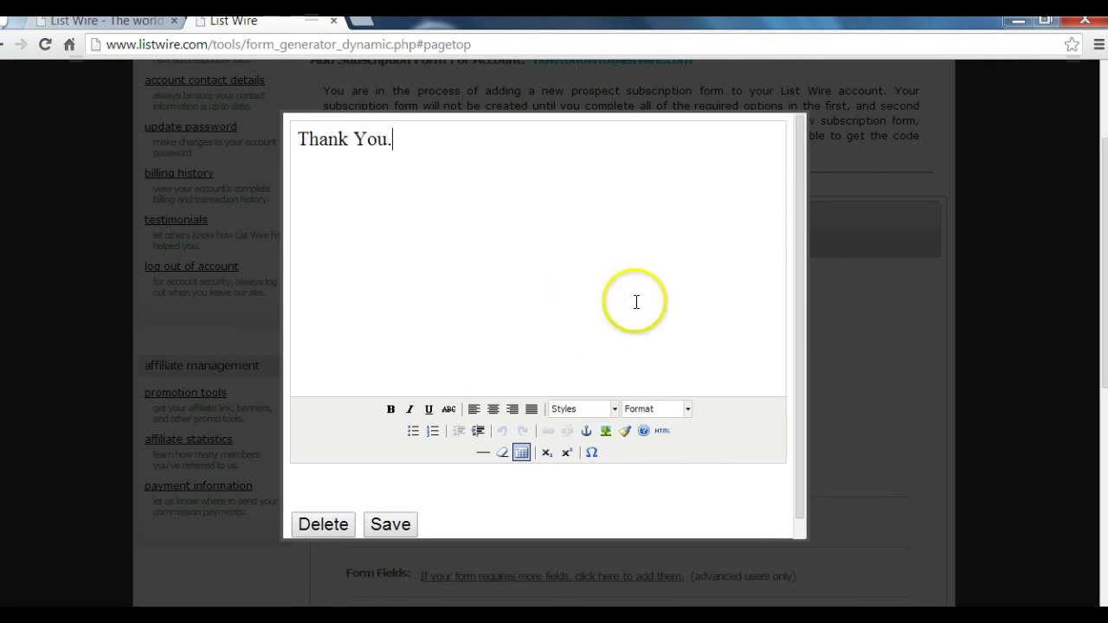
left_click(400, 528)
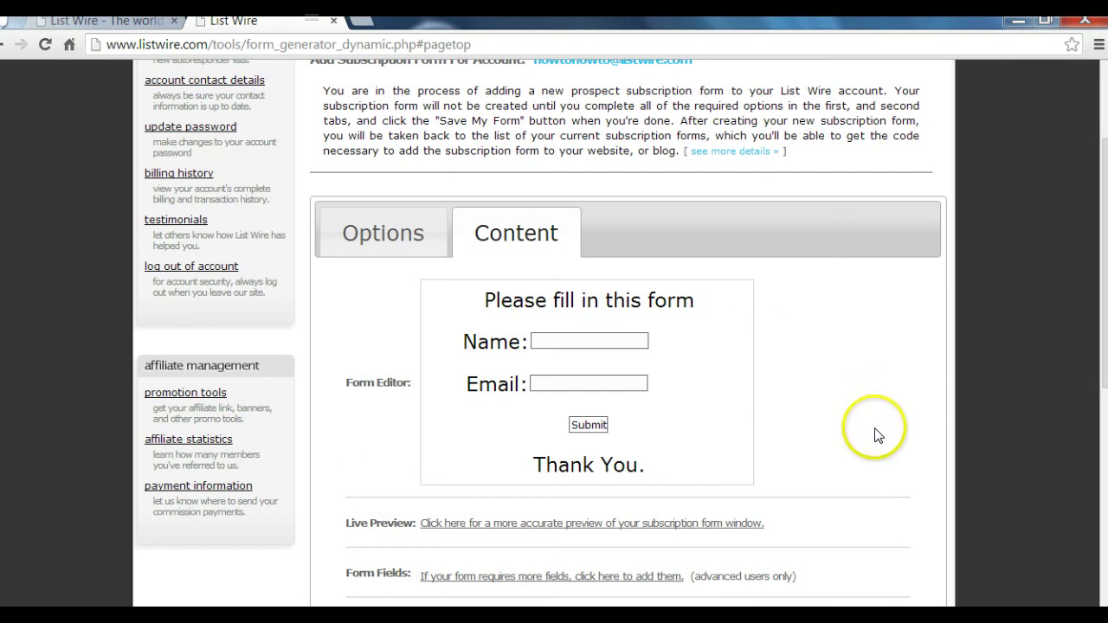
scroll(876, 433, "down", 2)
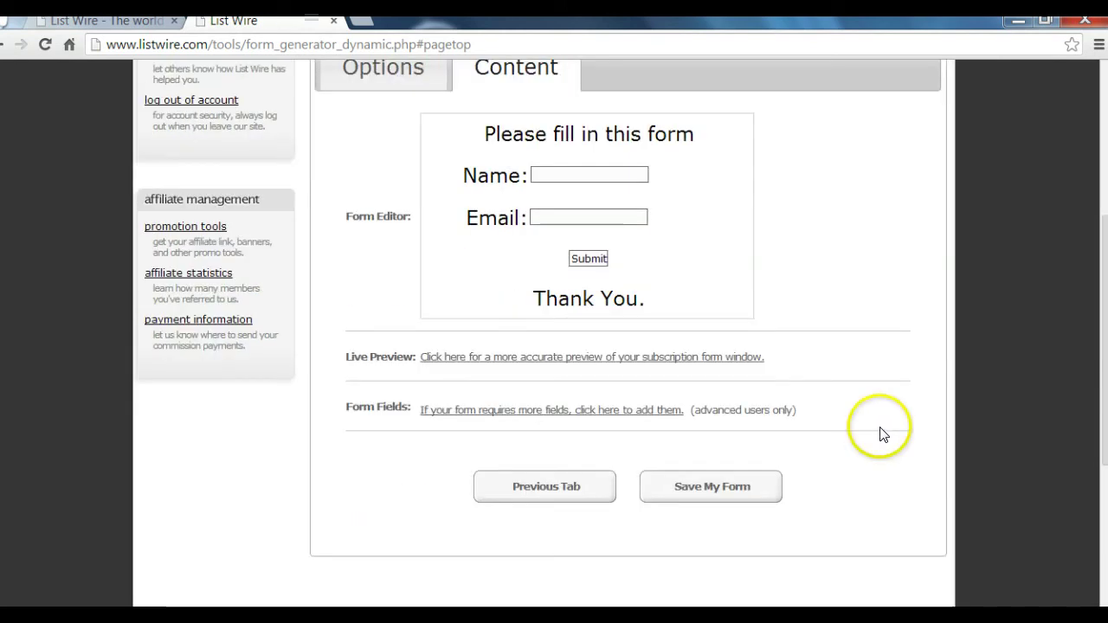
Try saving the In Line form and review the 'Bad redirect URL. (NO URL)' error.
left_click(733, 488)
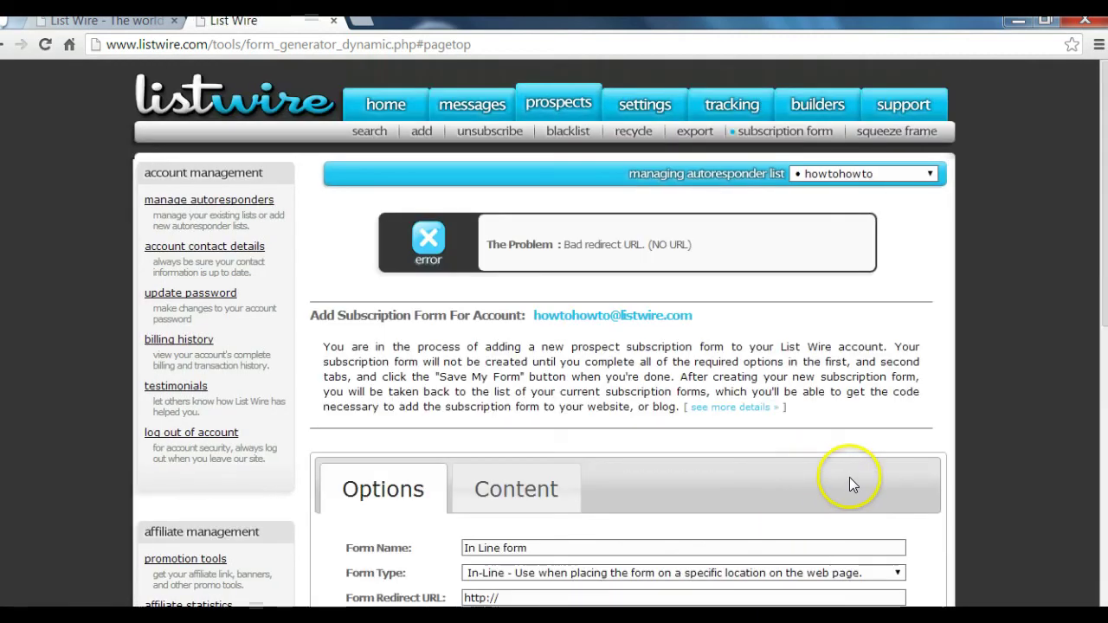
scroll(849, 477, "down", 3)
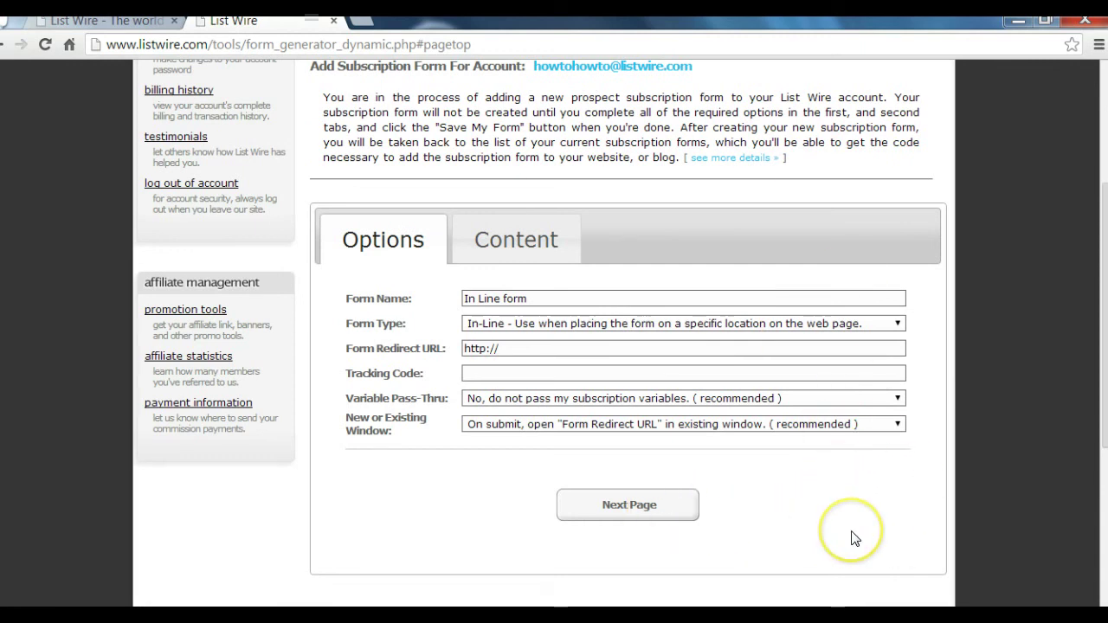
scroll(852, 533, "up", 2)
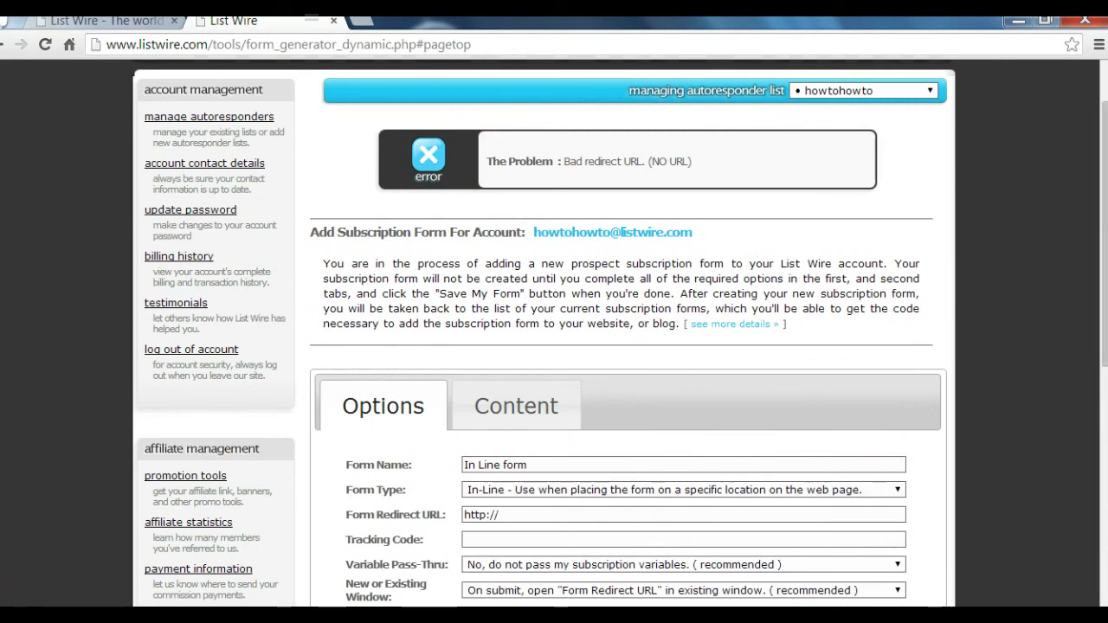
scroll(1098, 229, "up", 2)
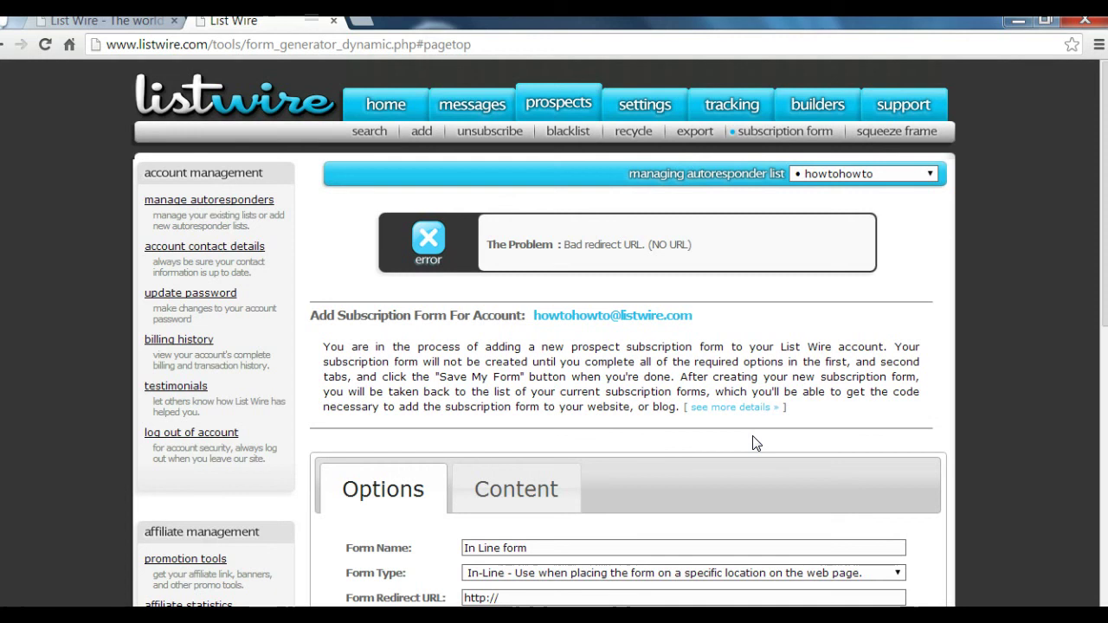
Go to the follow-up messages section and bring up the blank Edit or Create Messages form.
left_click(480, 103)
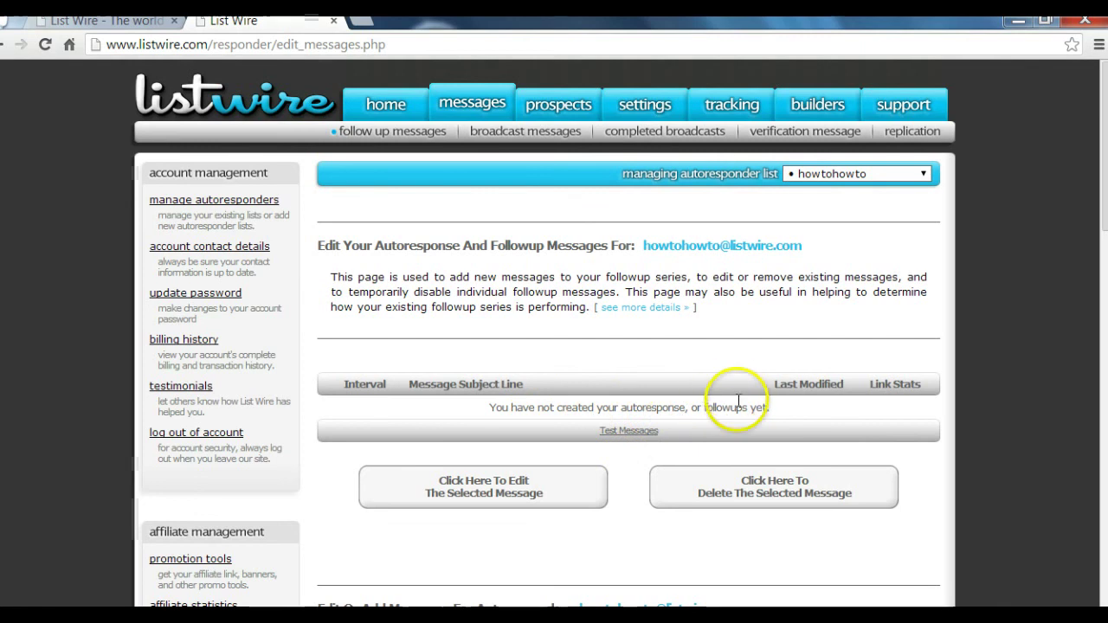
left_click(517, 492)
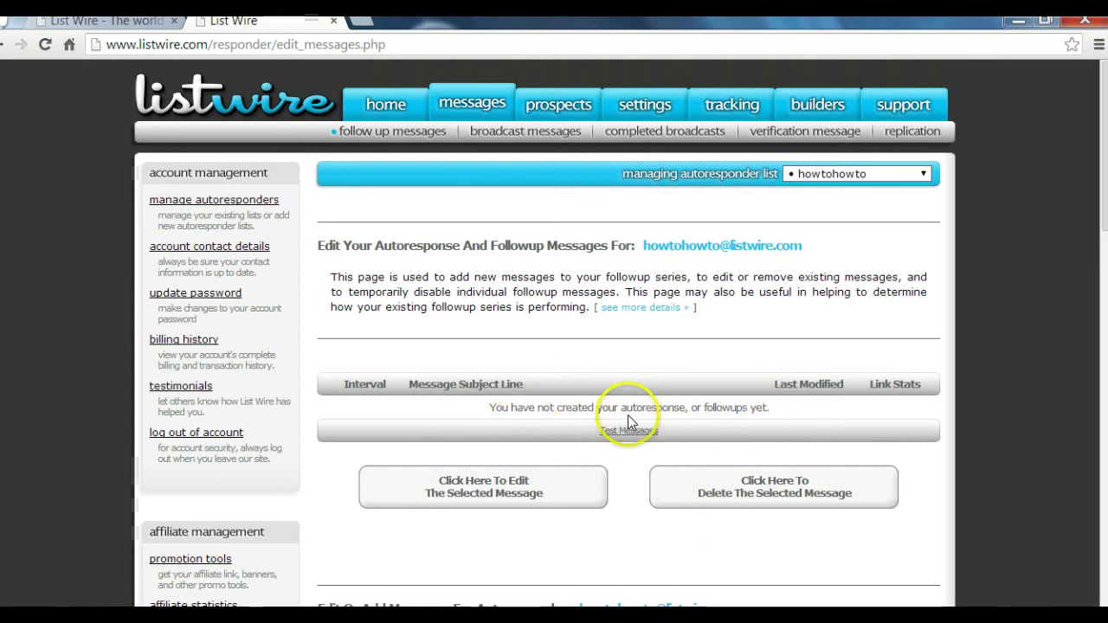
scroll(737, 420, "down", 3)
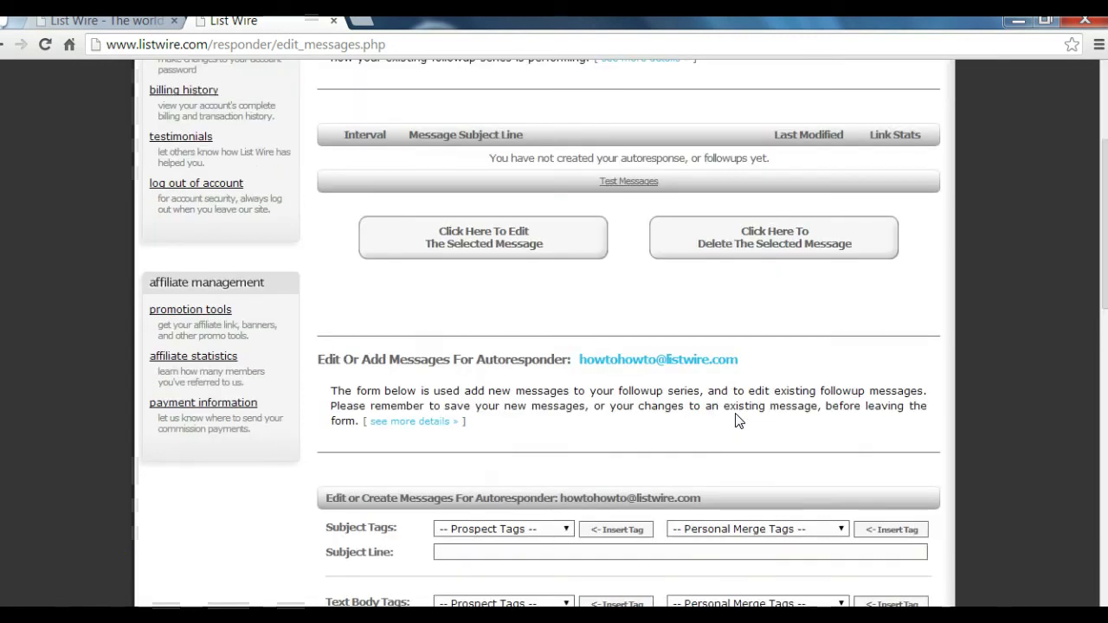
scroll(737, 420, "down", 2)
scroll(736, 416, "down", 1)
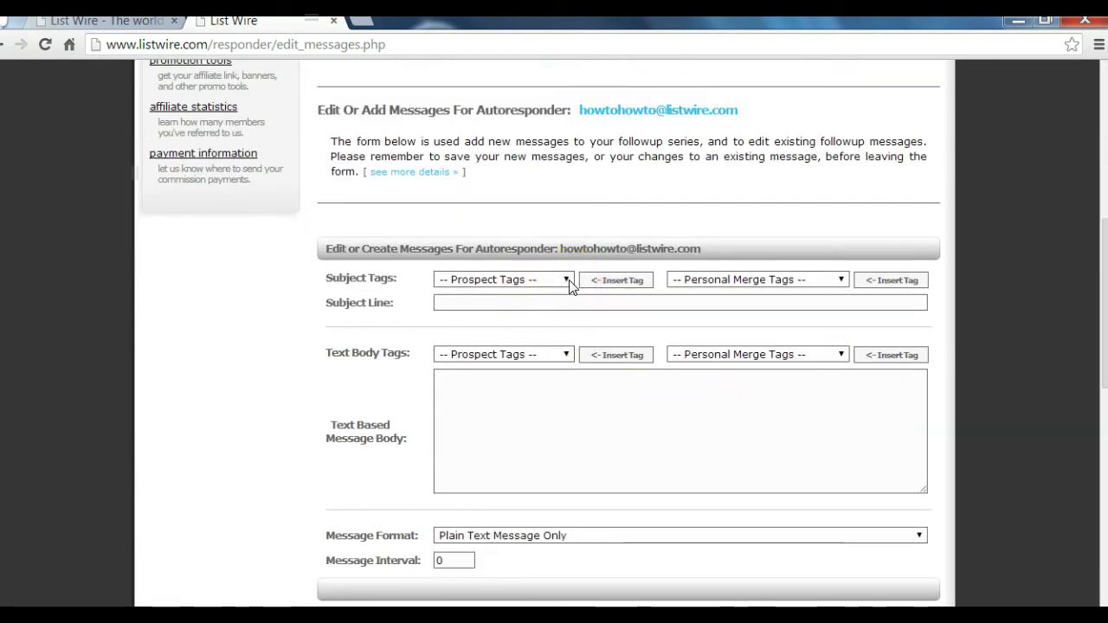
Set the message subject to 'Hello %firstname%' using the Subject Tags.
left_click(535, 303)
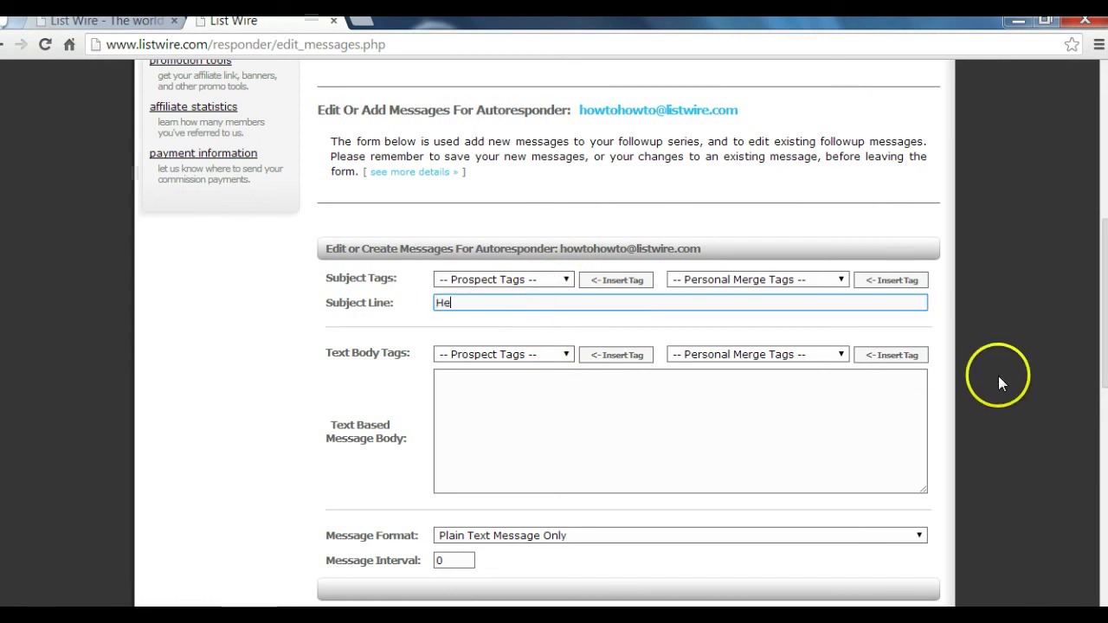
type("Helo")
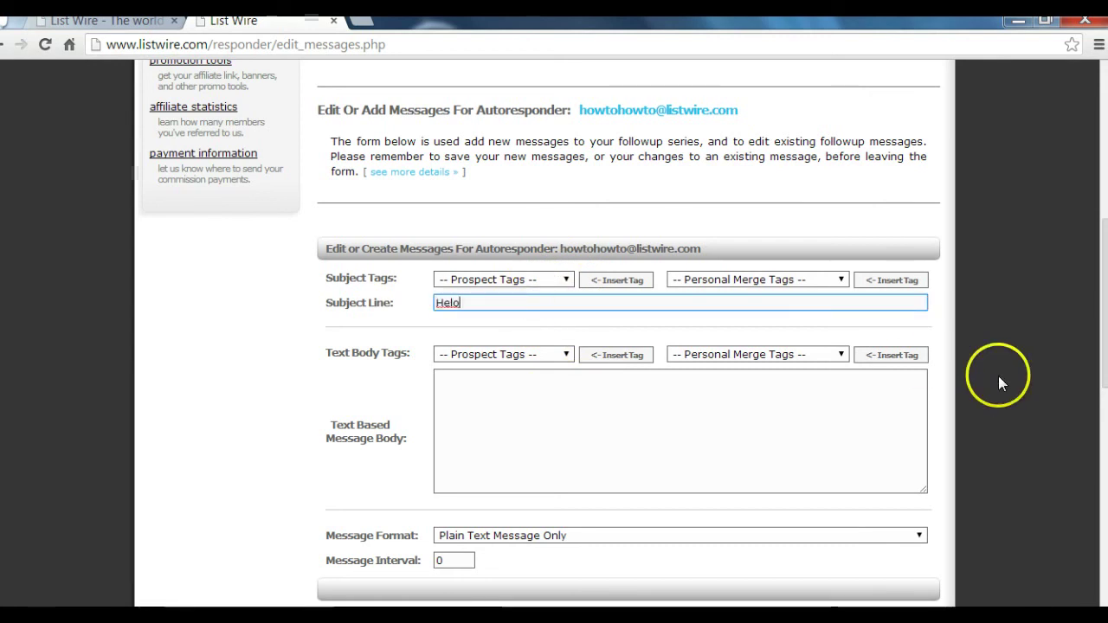
key("BackSpace")
key("BackSpace")
type("lo")
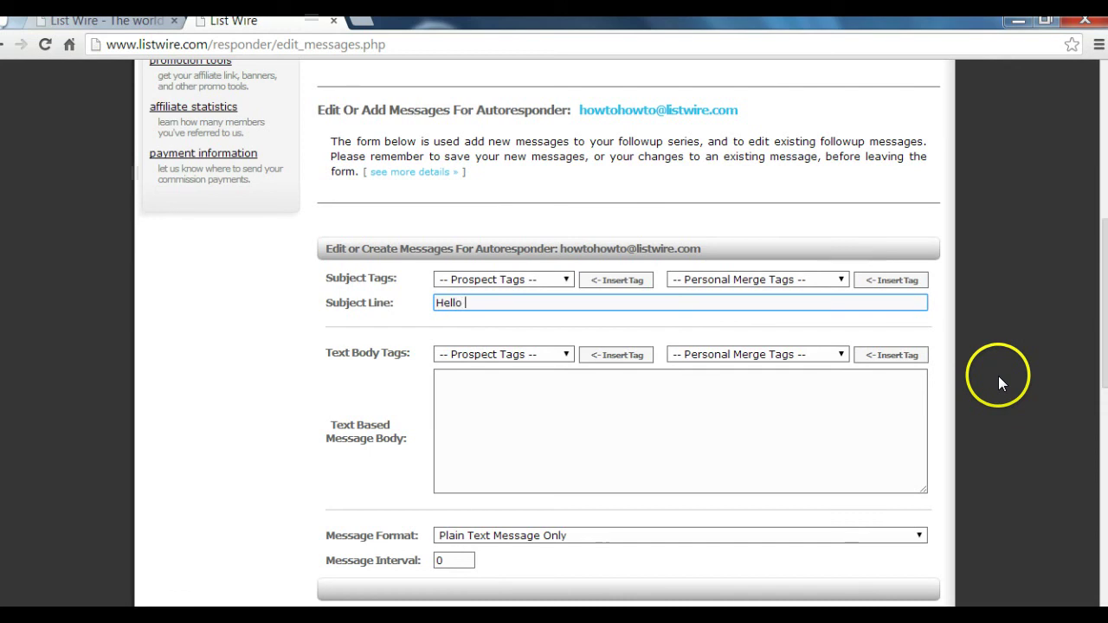
left_click(563, 281)
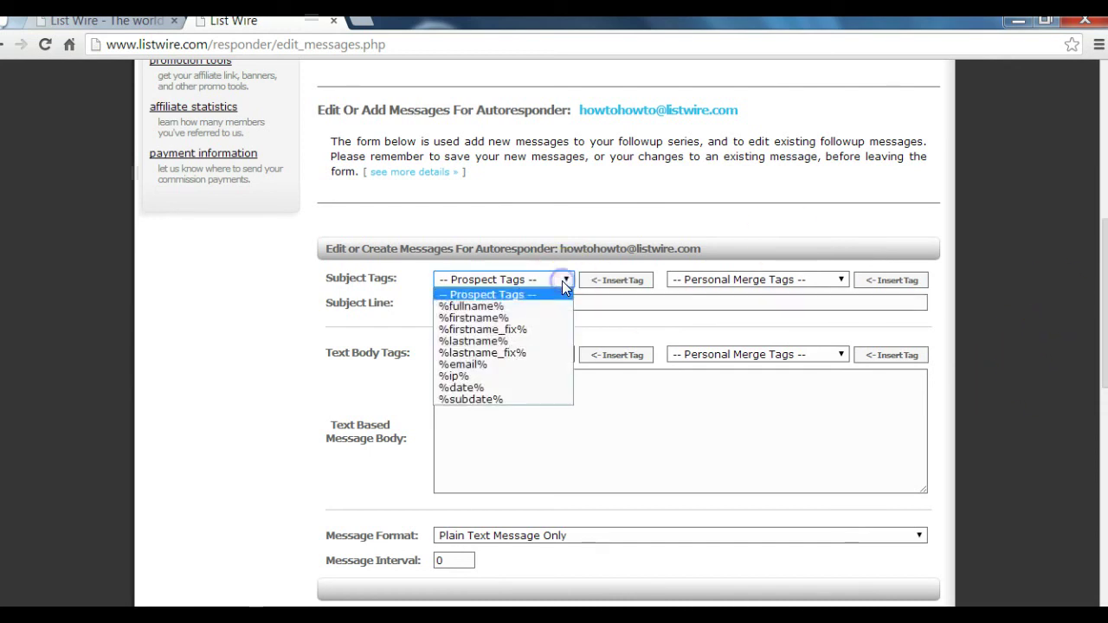
left_click(506, 319)
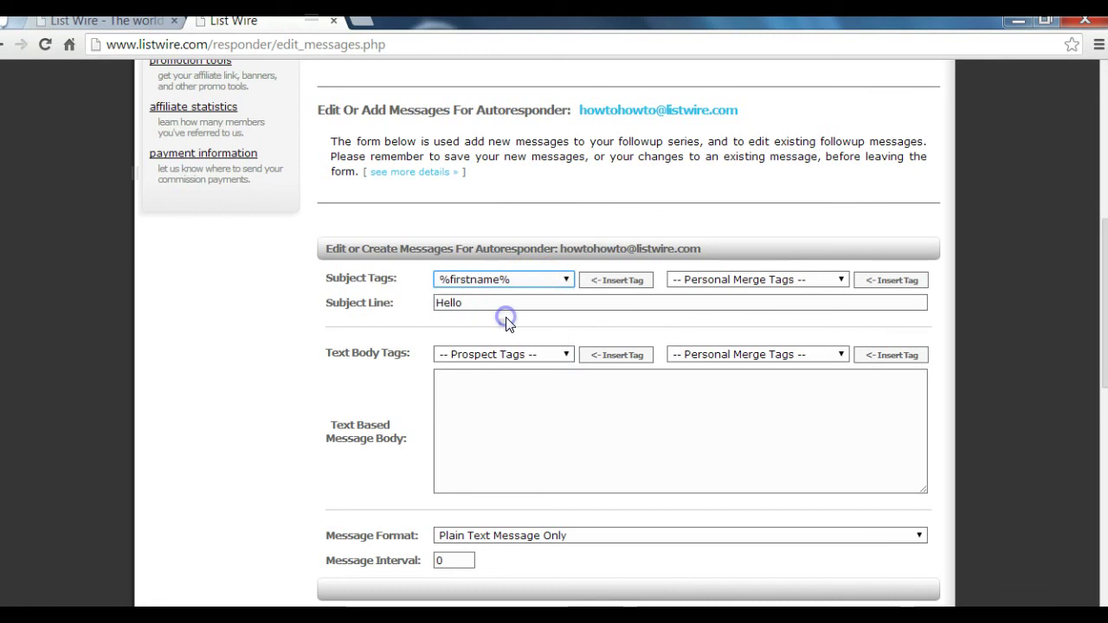
left_click(611, 280)
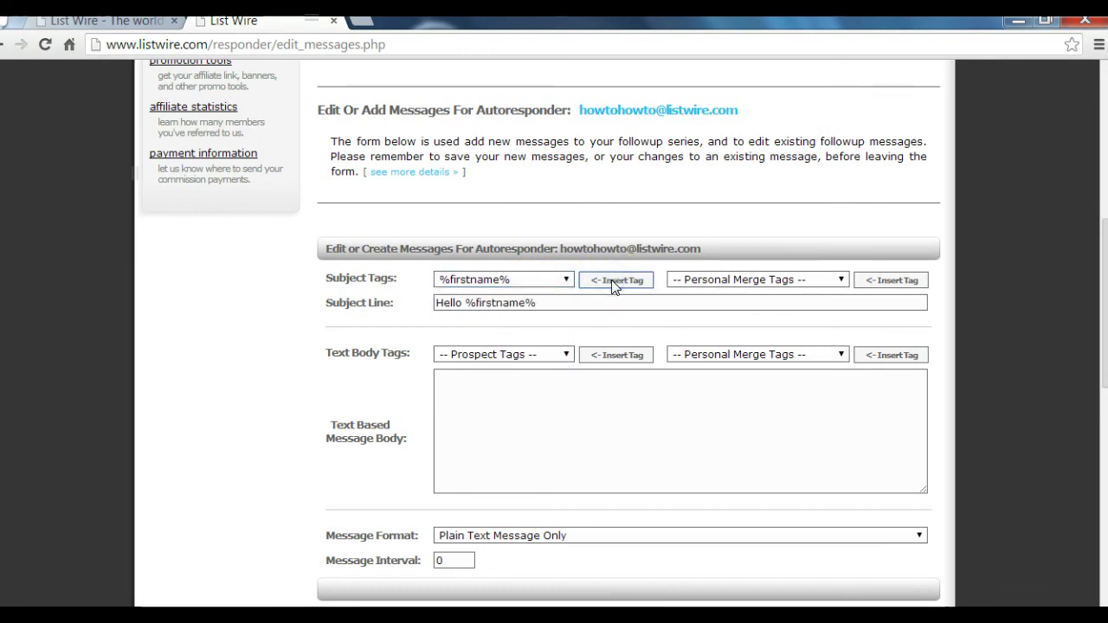
Write the body 'Hello, %fullname%' followed by 'Lesson One on typing a post card.'.
left_click(534, 383)
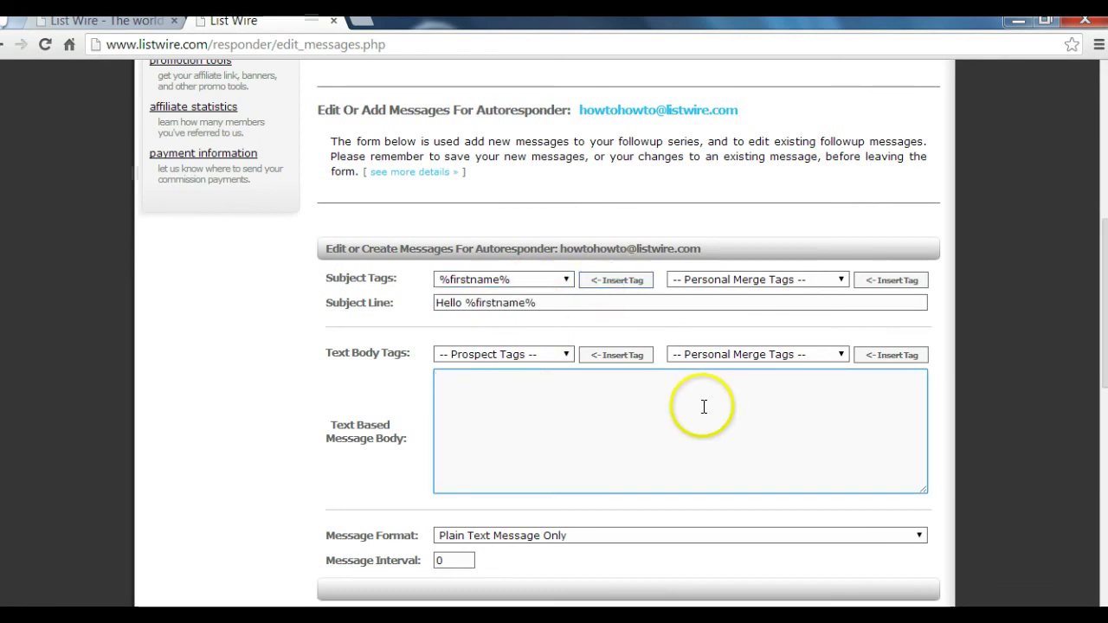
type("Hello")
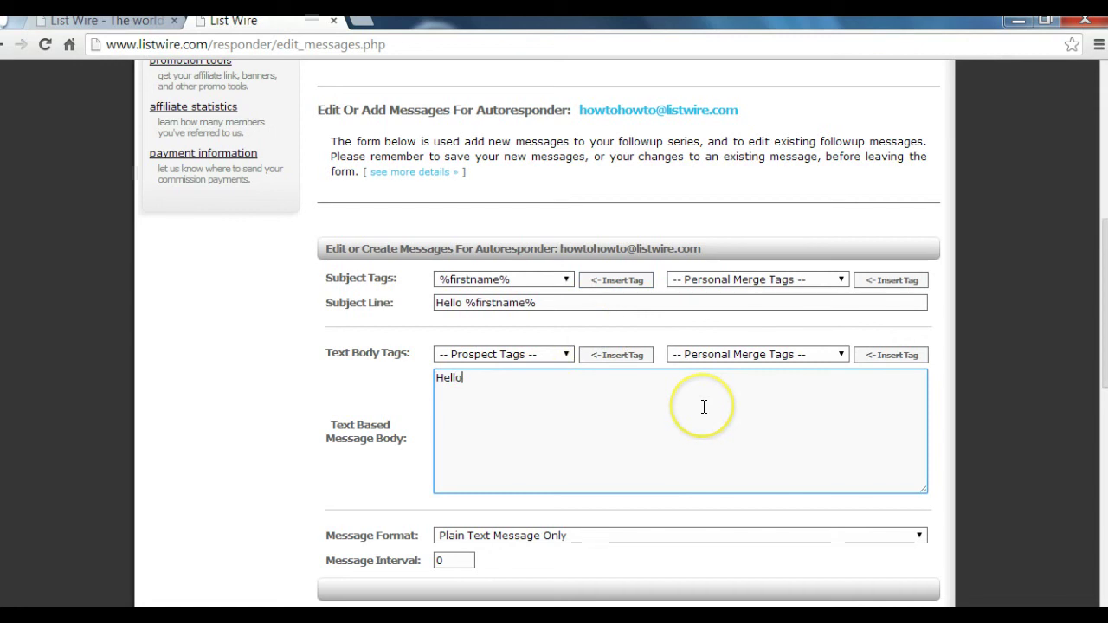
type(",")
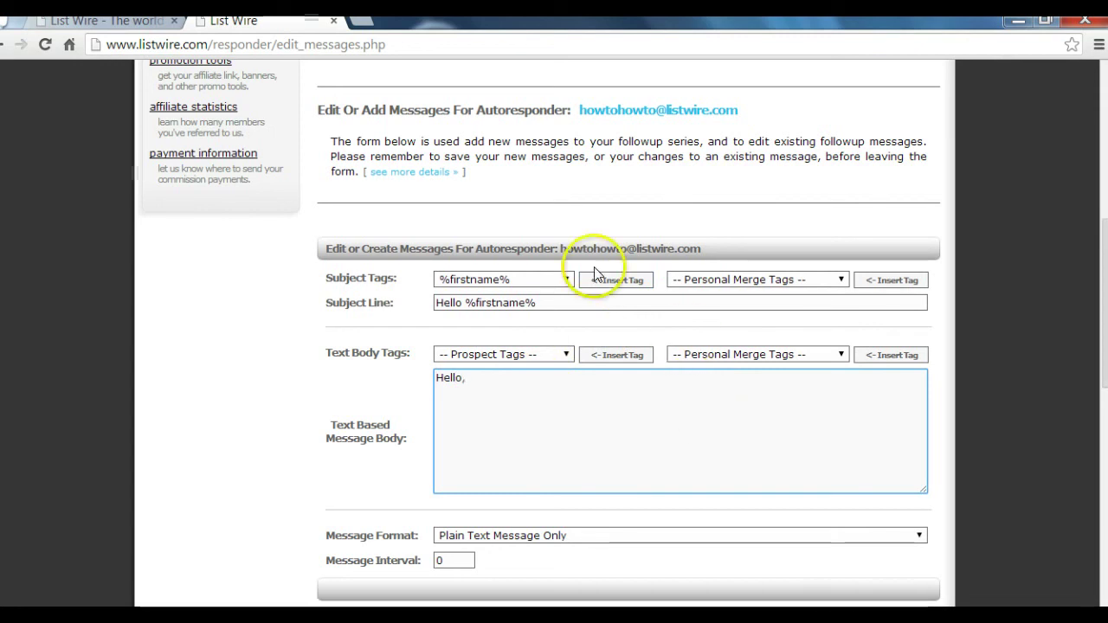
left_click(566, 354)
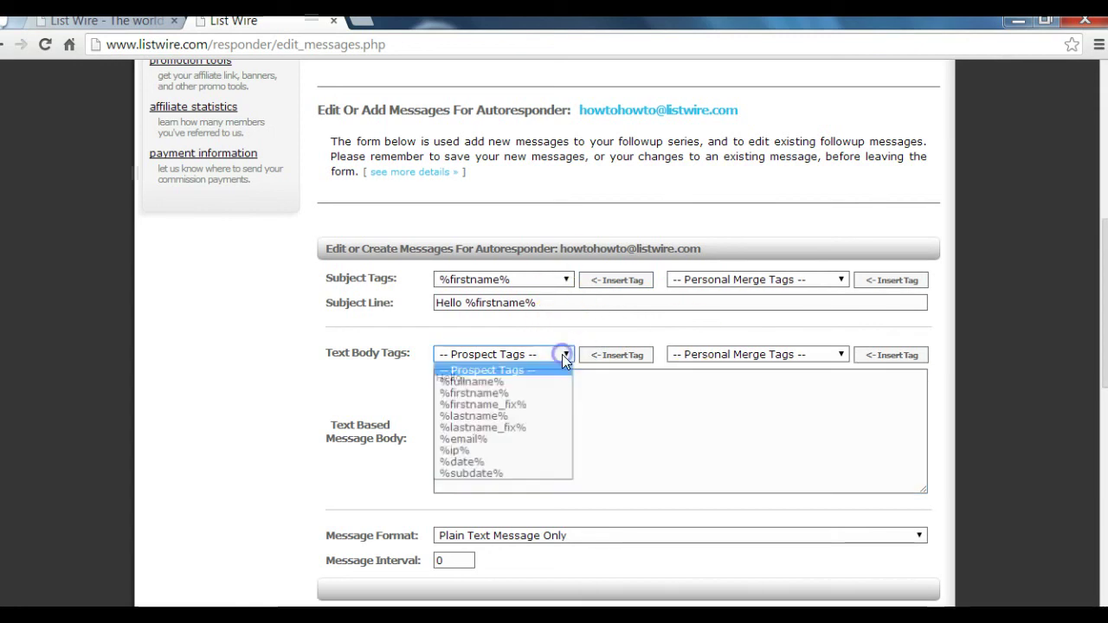
left_click(504, 382)
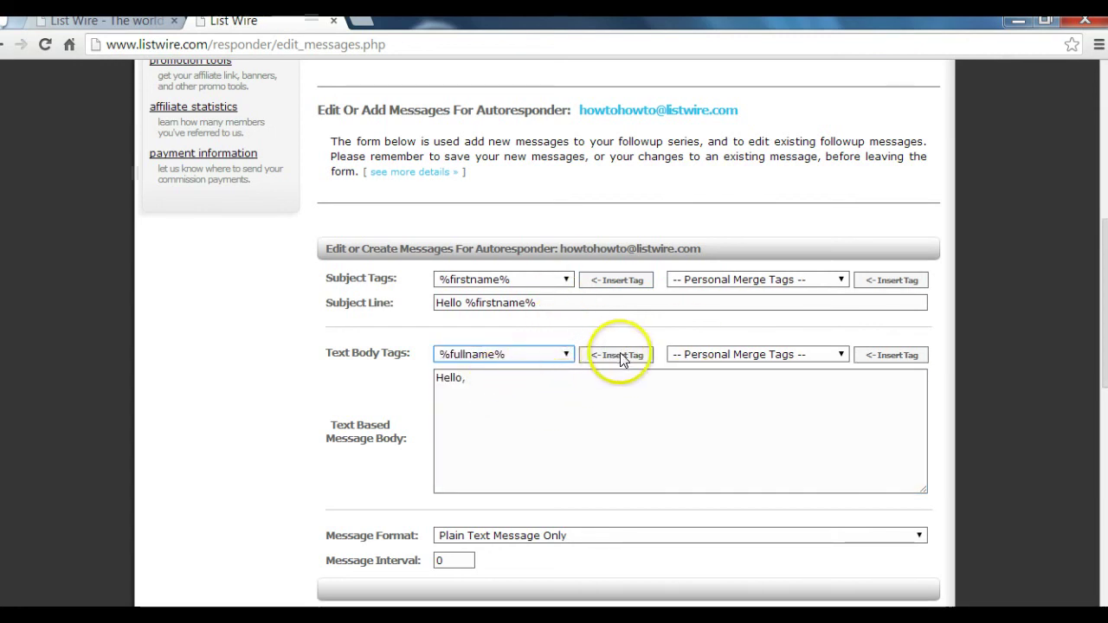
left_click(619, 354)
left_click(551, 385)
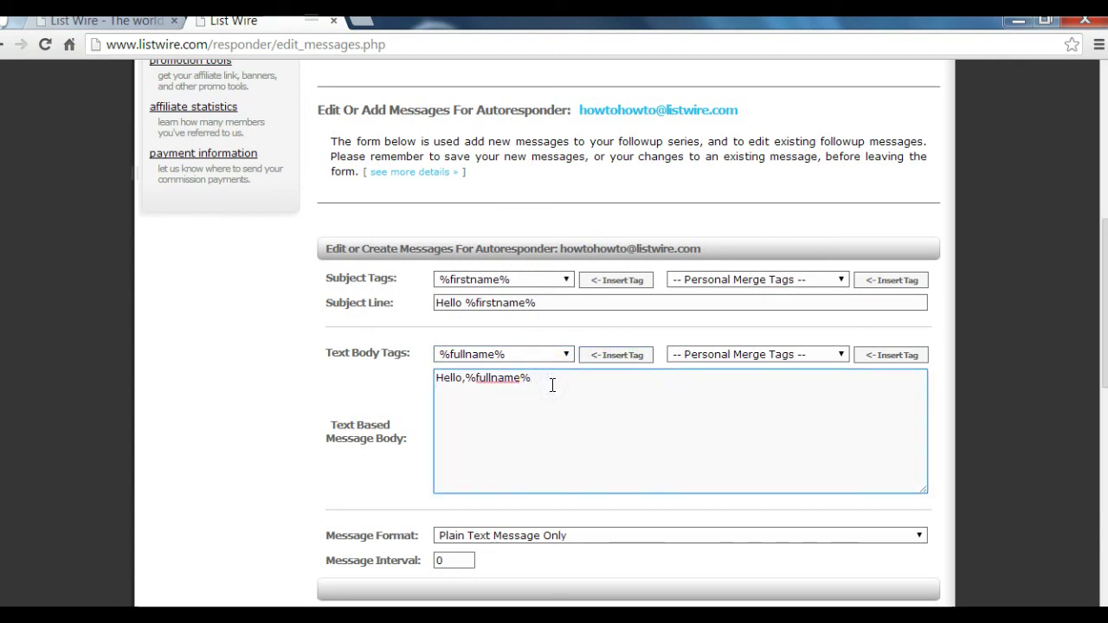
type("C")
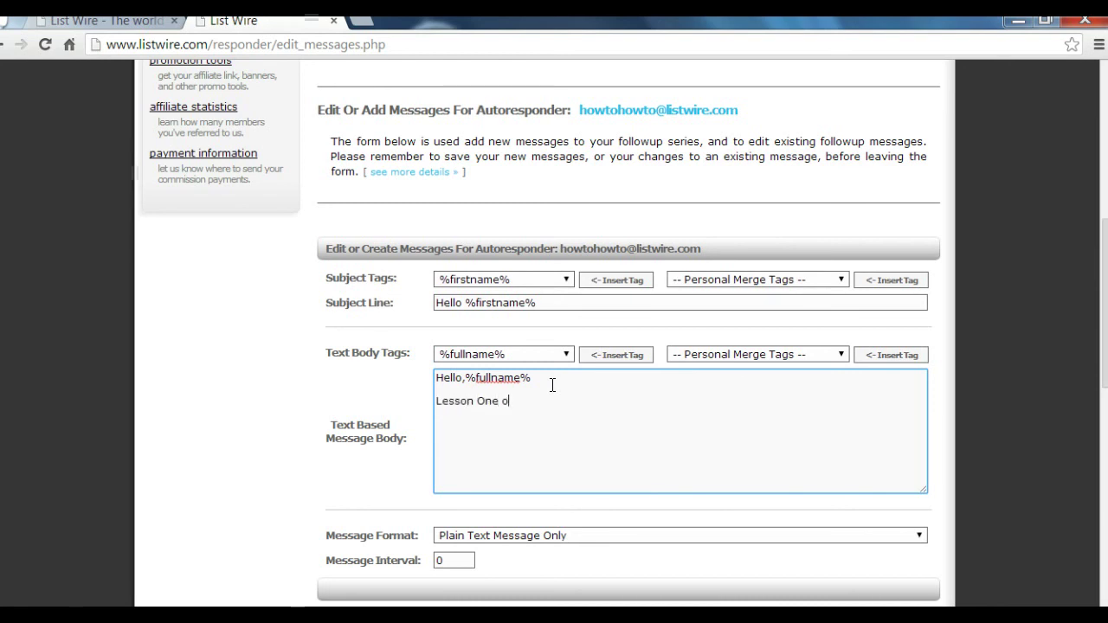
type("yp")
type("ing")
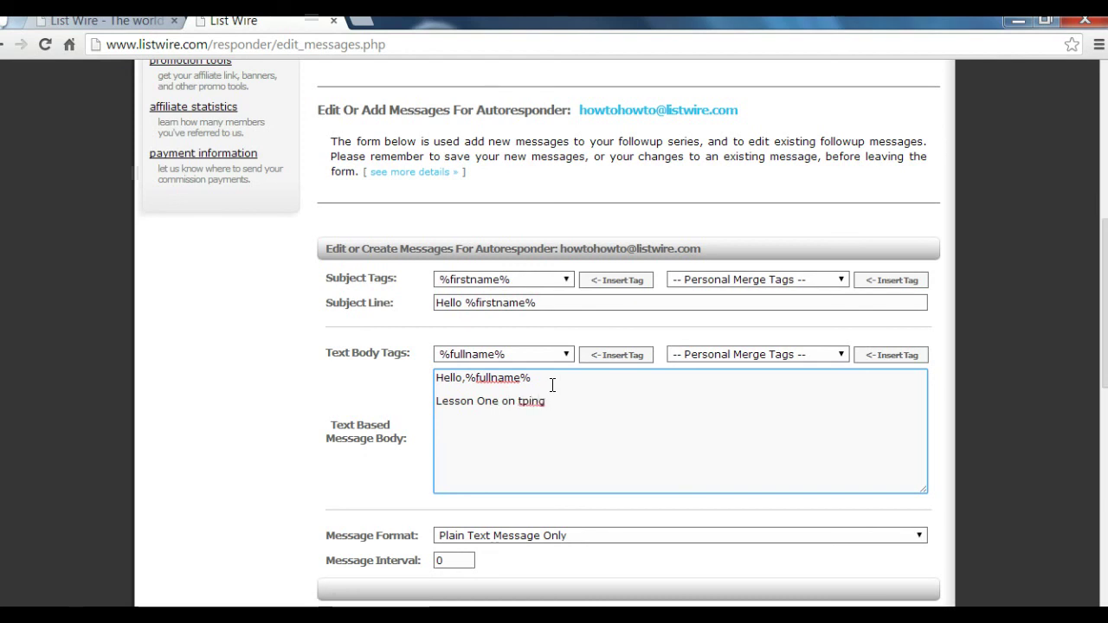
key("BackSpace")
key("BackSpace")
key("BackSpace")
type("y")
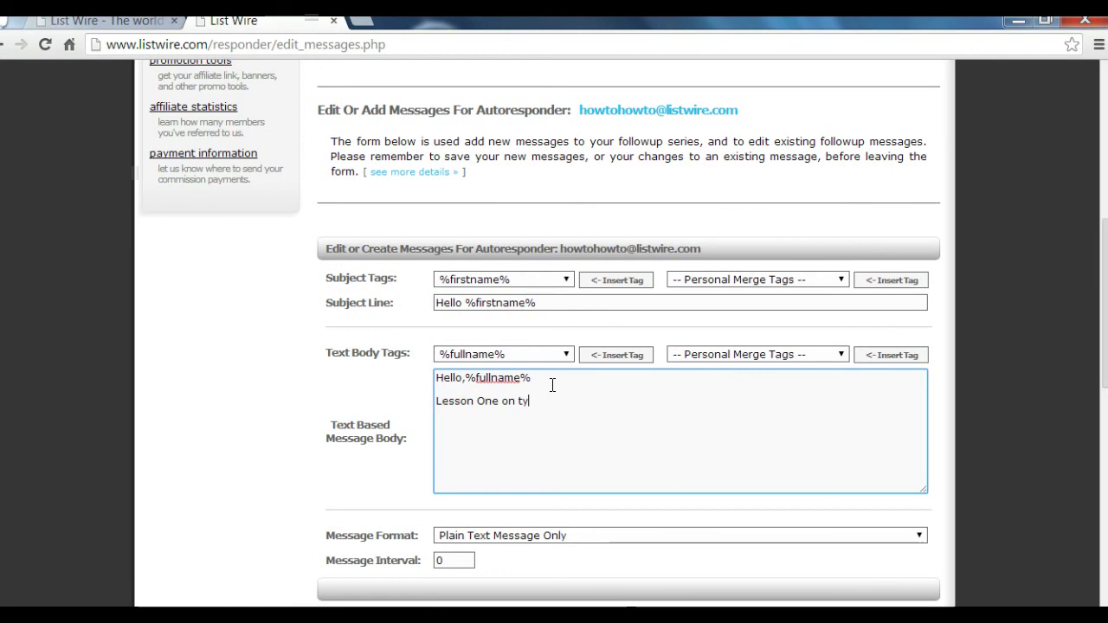
type("ping a post card.")
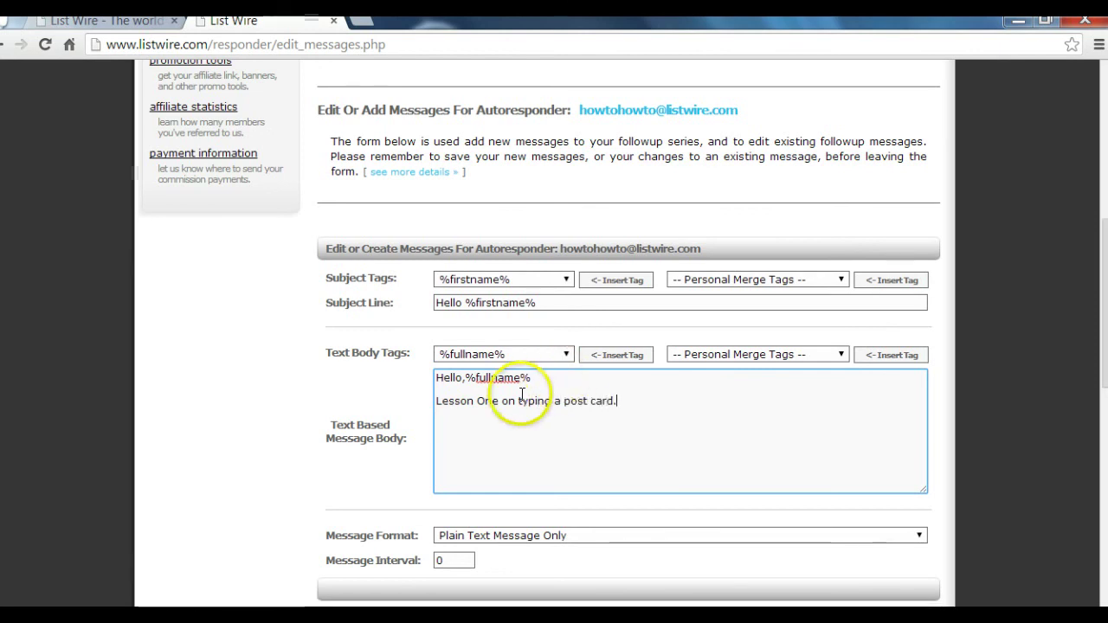
scroll(510, 400, "down", 1)
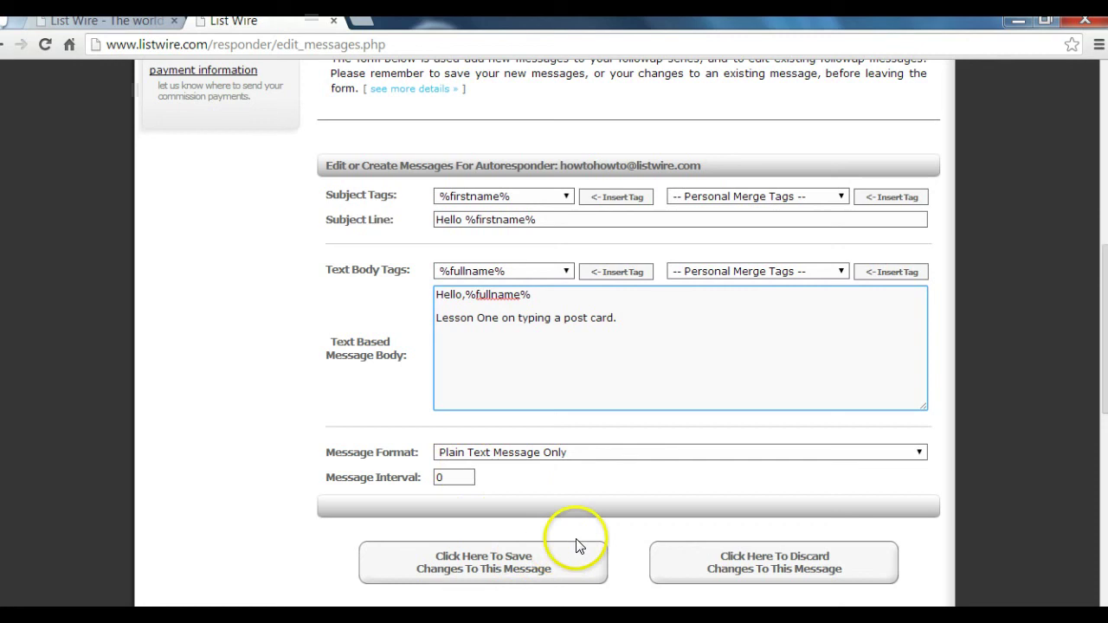
Keep the message interval at 0 and save the 'Hello %firstname%' follow-up.
scroll(577, 544, "down", 1)
scroll(587, 541, "down", 1)
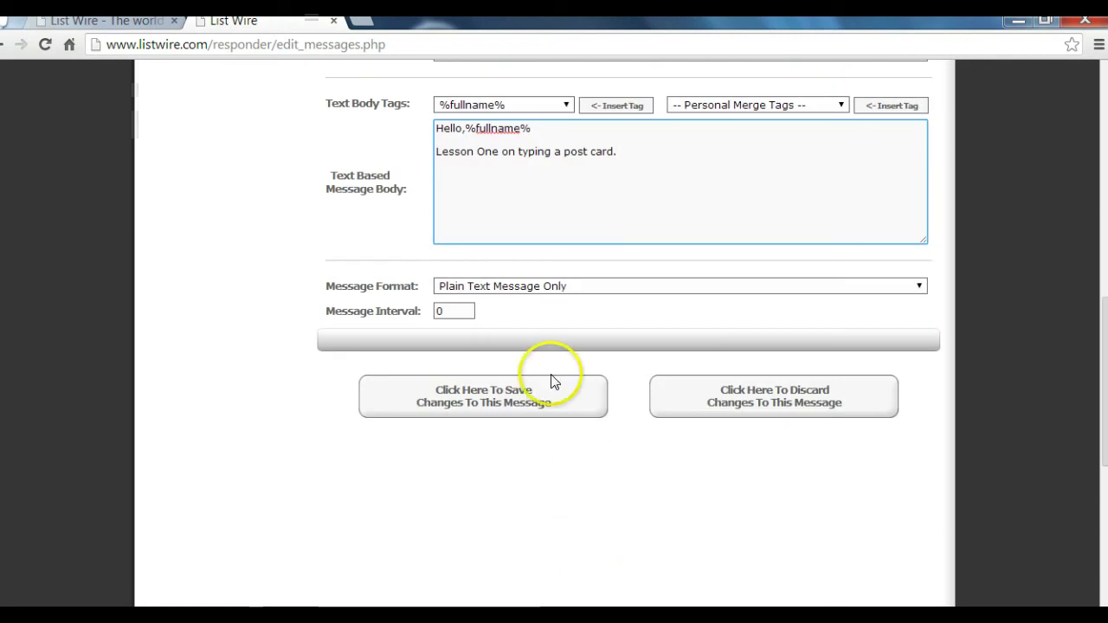
left_click(470, 312)
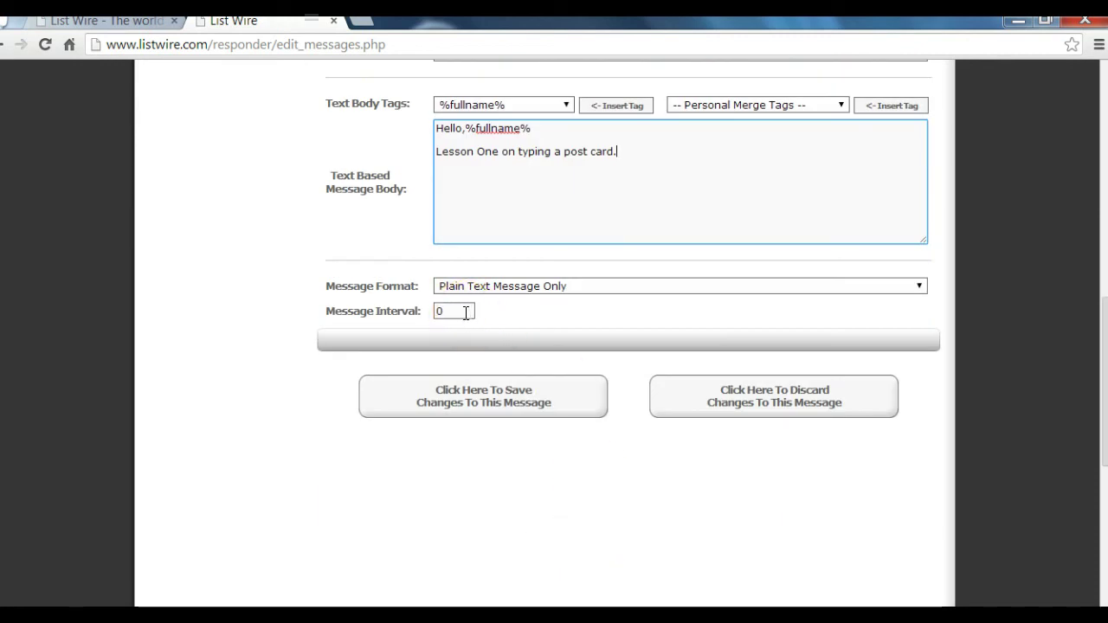
left_click(458, 334)
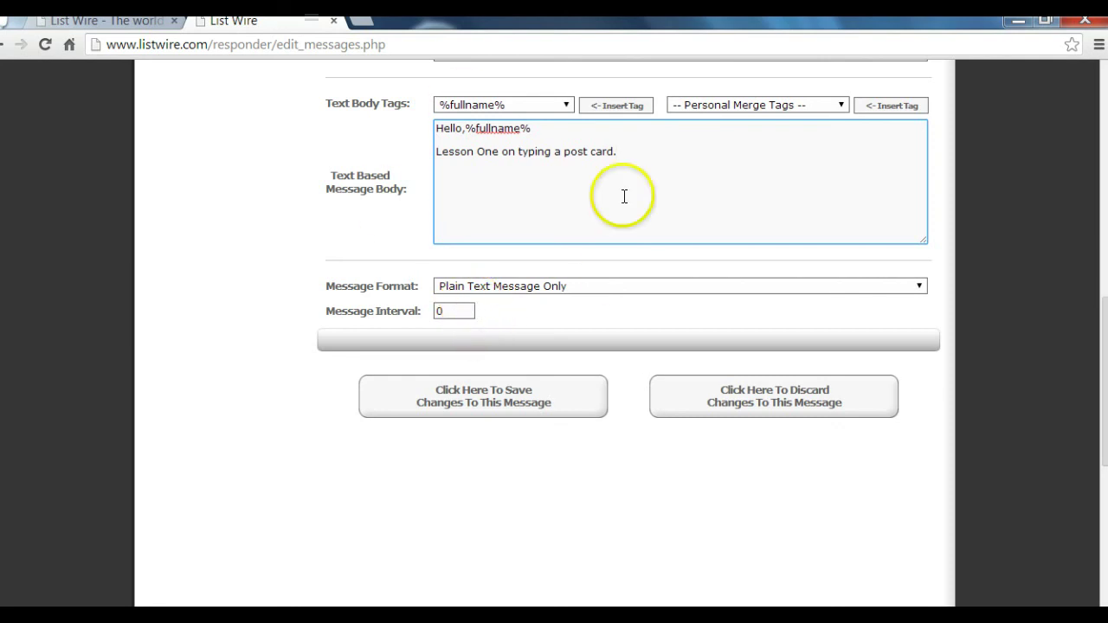
left_click(554, 404)
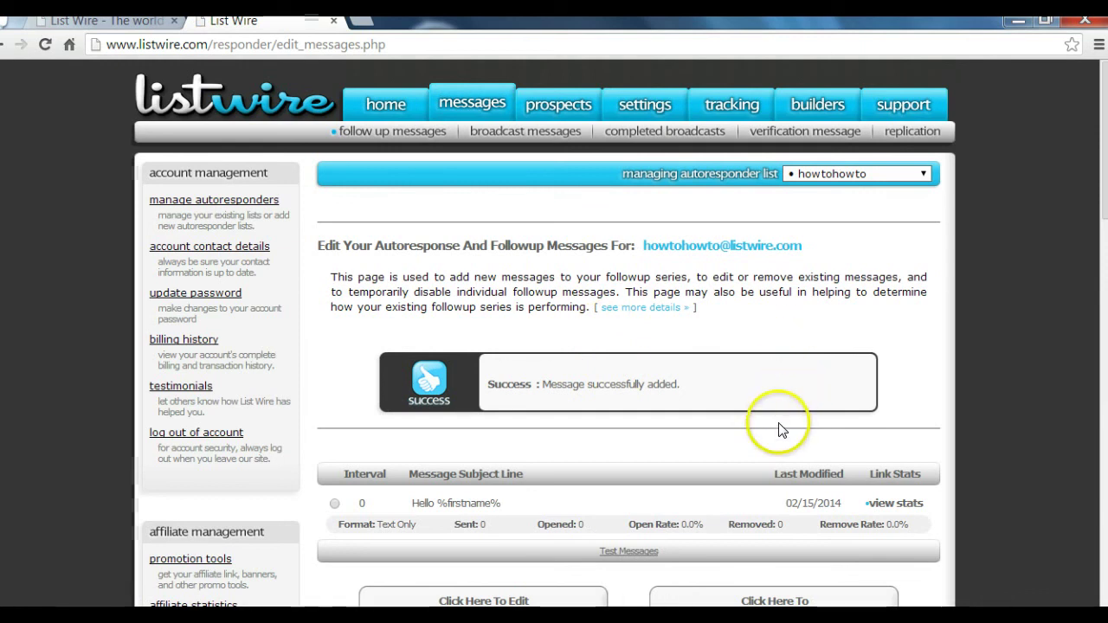
scroll(742, 410, "down", 1)
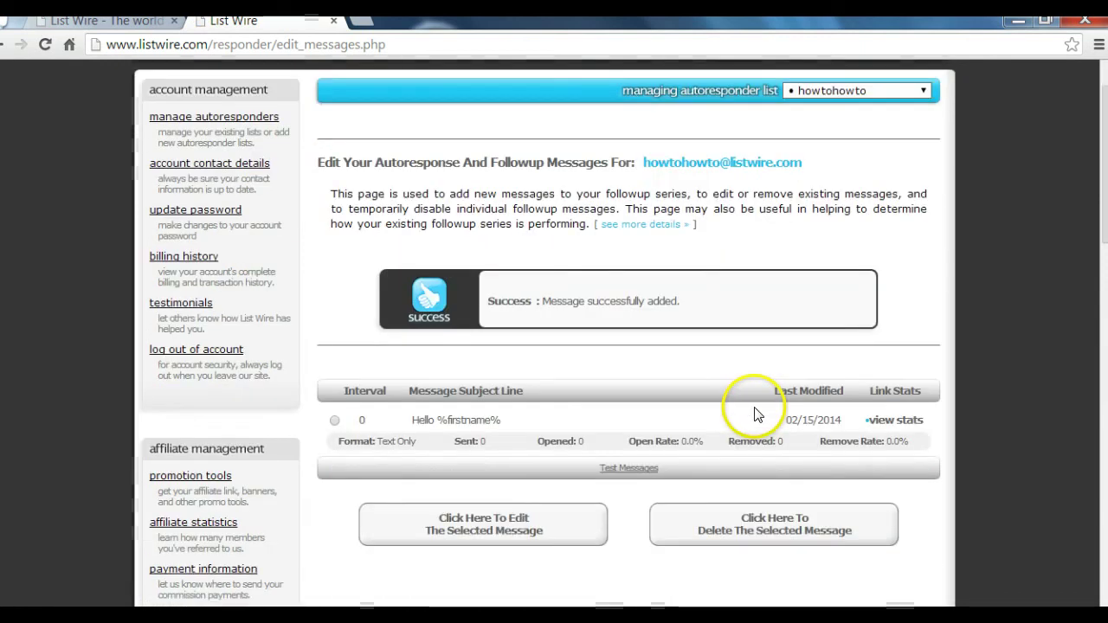